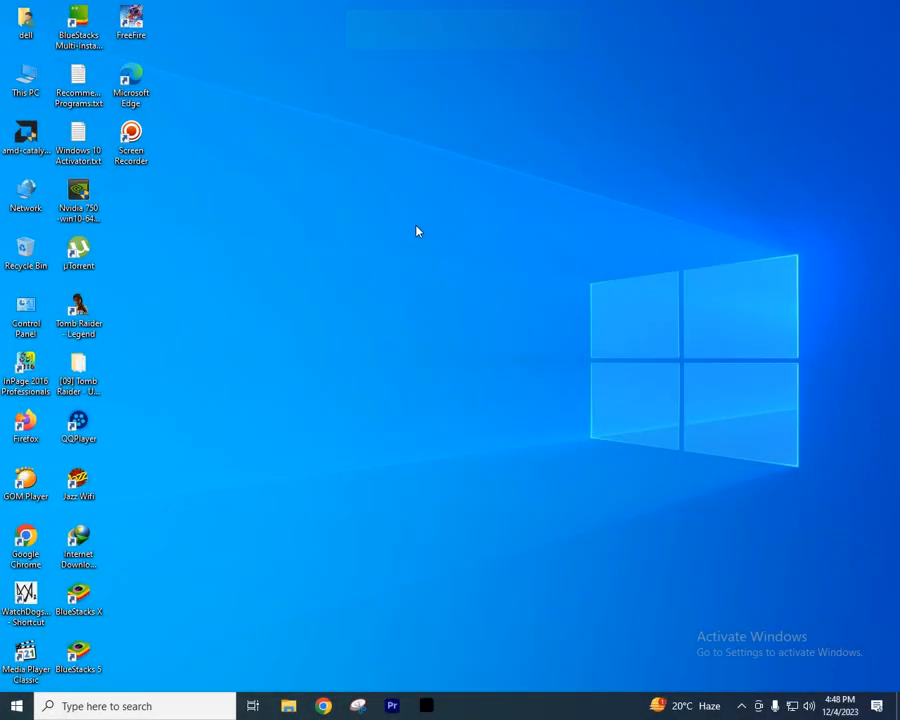
right_click(386, 195)
left_click(421, 237)
right_click(334, 155)
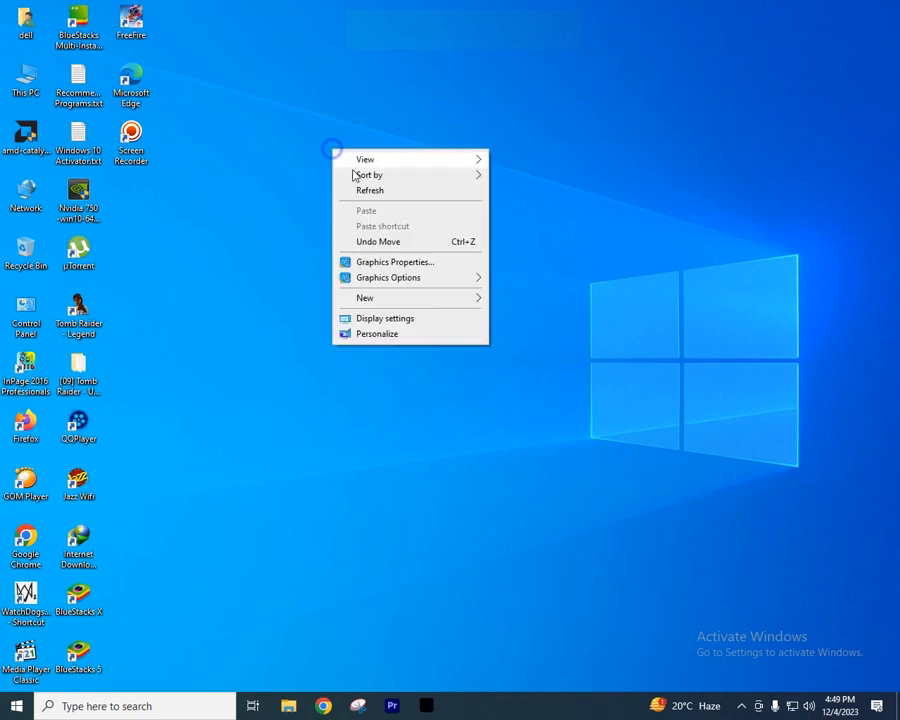
left_click(361, 189)
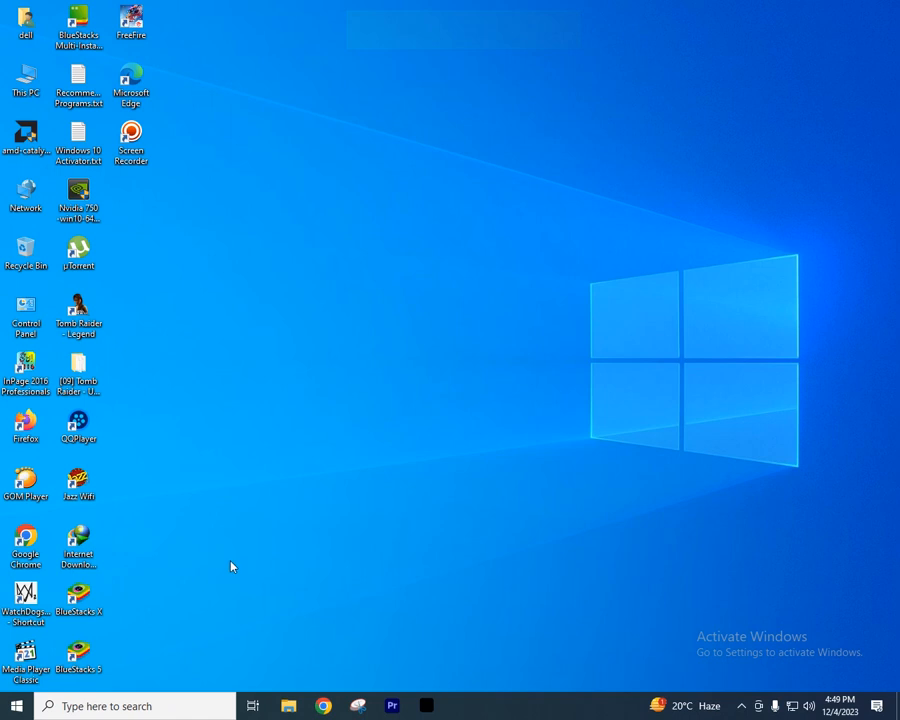
right_click(325, 181)
left_click(345, 215)
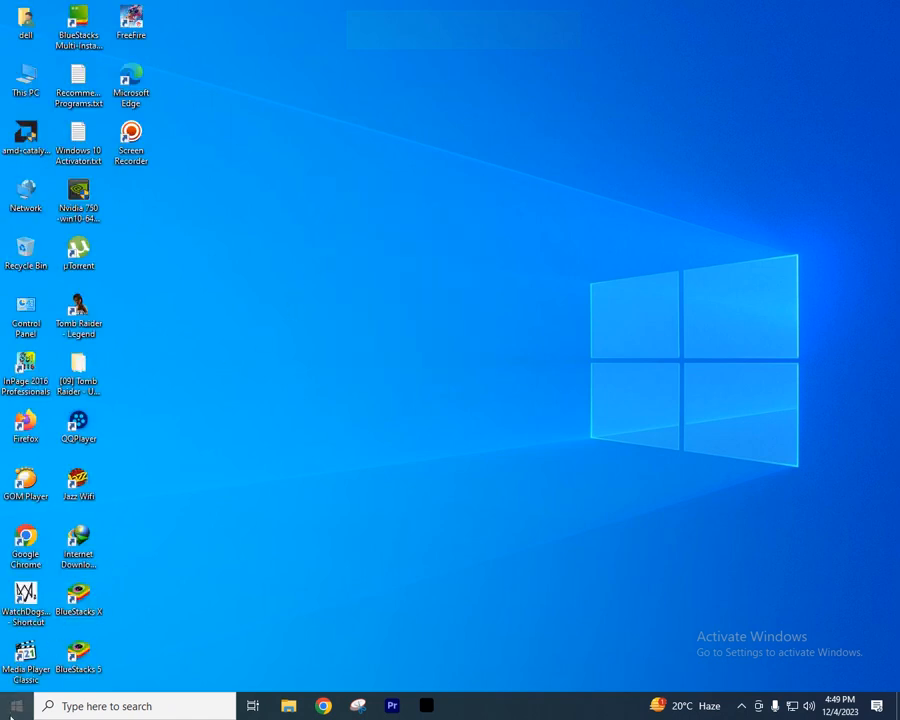
- Find Word 2013 in the Microsoft Office 2013 program folder and pin it to the taskbar
left_click(15, 707)
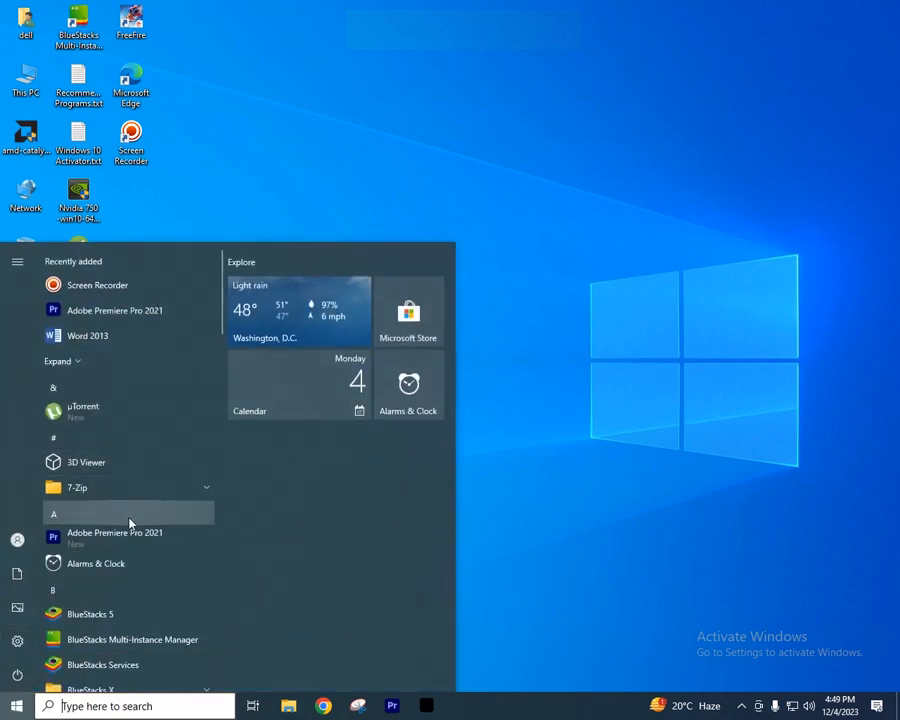
scroll(130, 520, "down", 5)
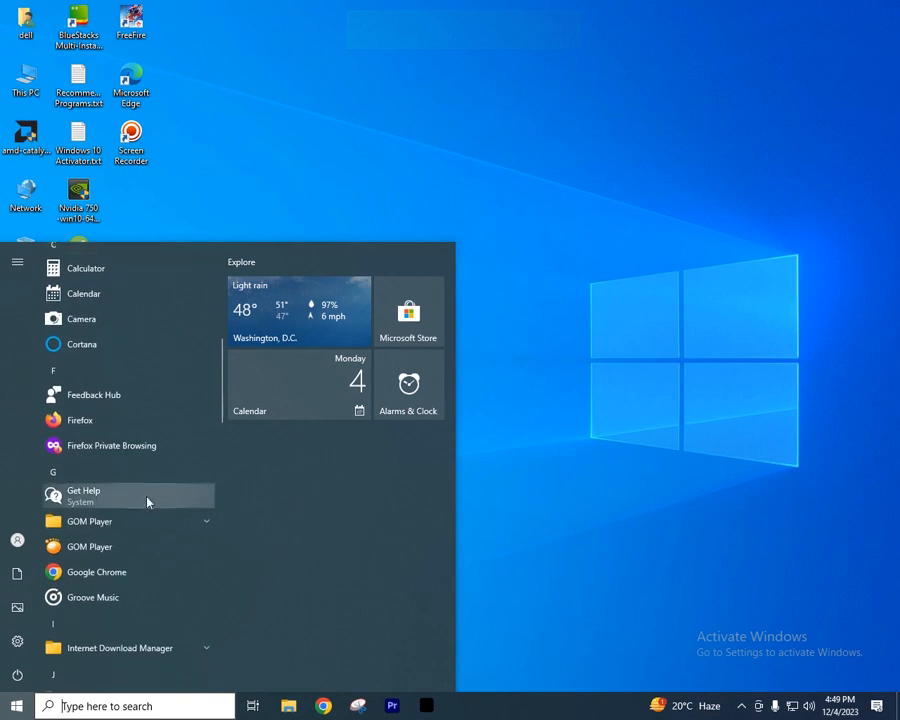
scroll(142, 510, "down", 5)
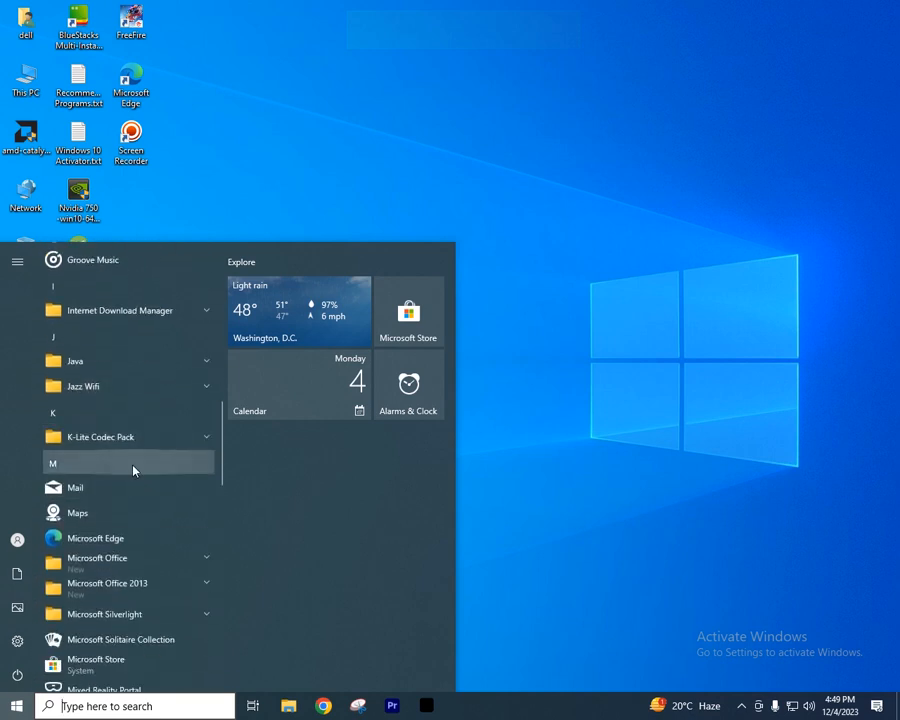
scroll(133, 470, "down", 2)
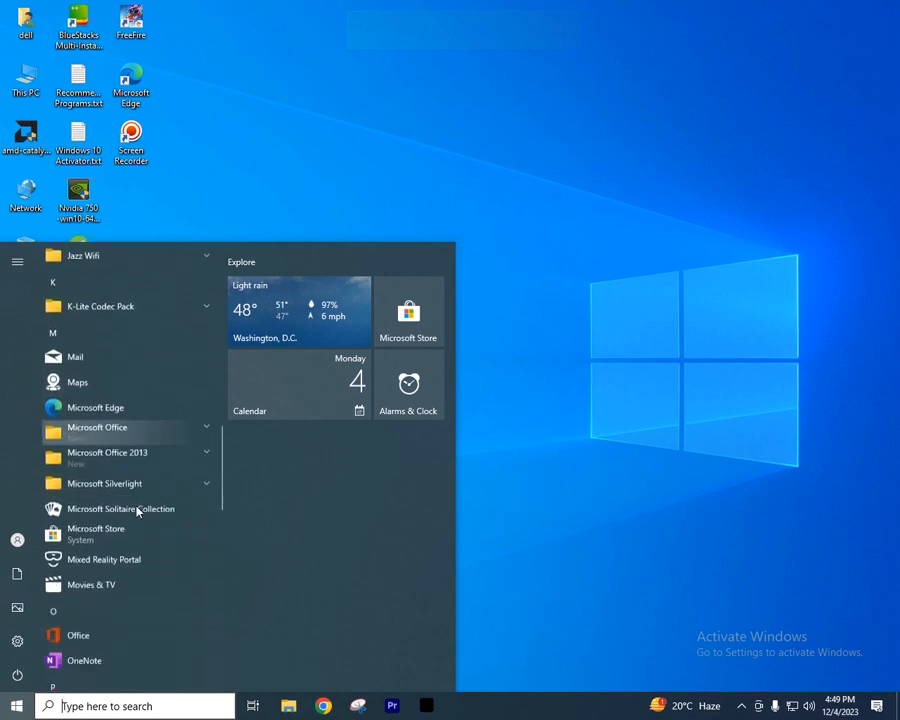
left_click(205, 453)
scroll(190, 490, "down", 2)
scroll(175, 507, "down", 3)
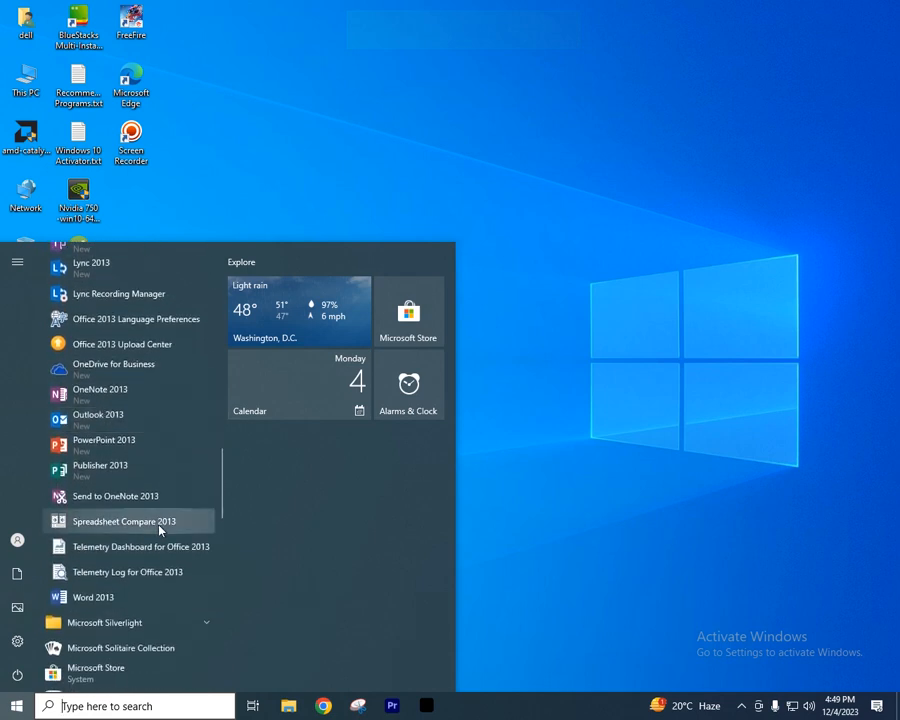
left_click(114, 597)
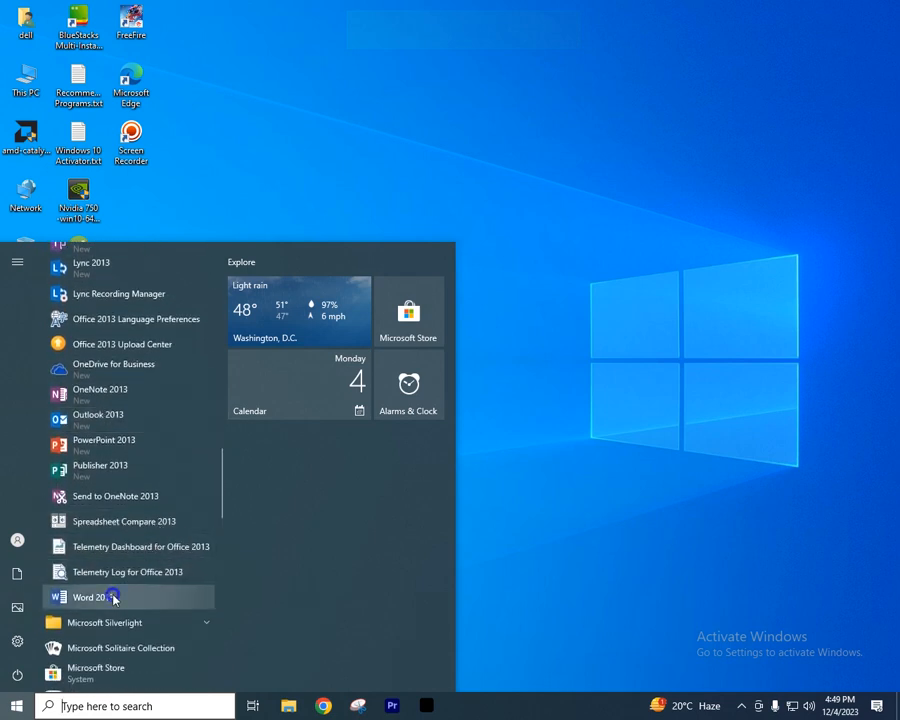
right_click(114, 597)
mouse_move(241, 637)
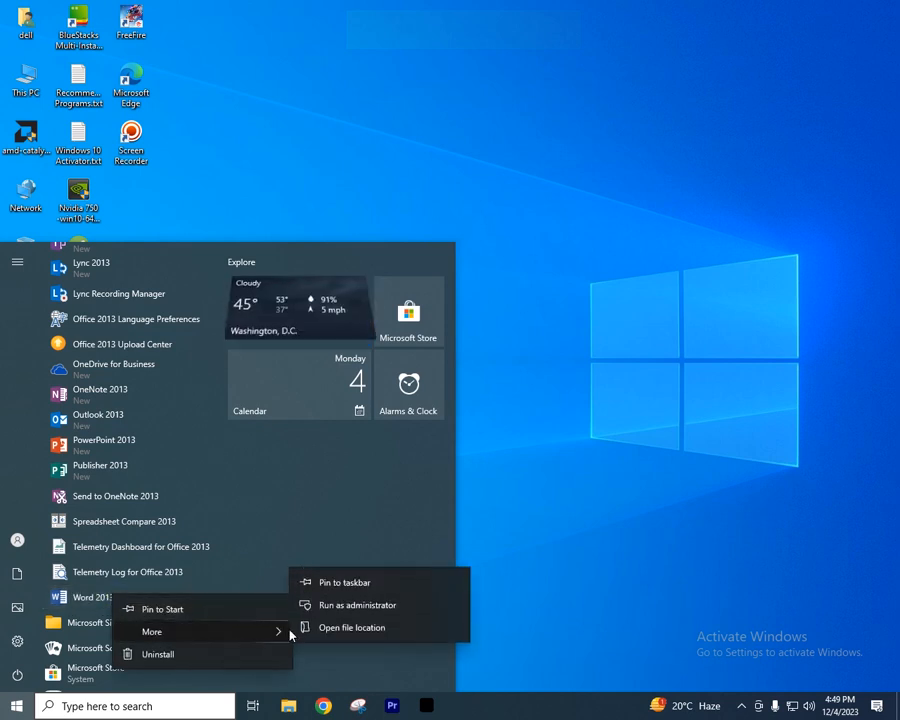
left_click(351, 584)
left_click(559, 438)
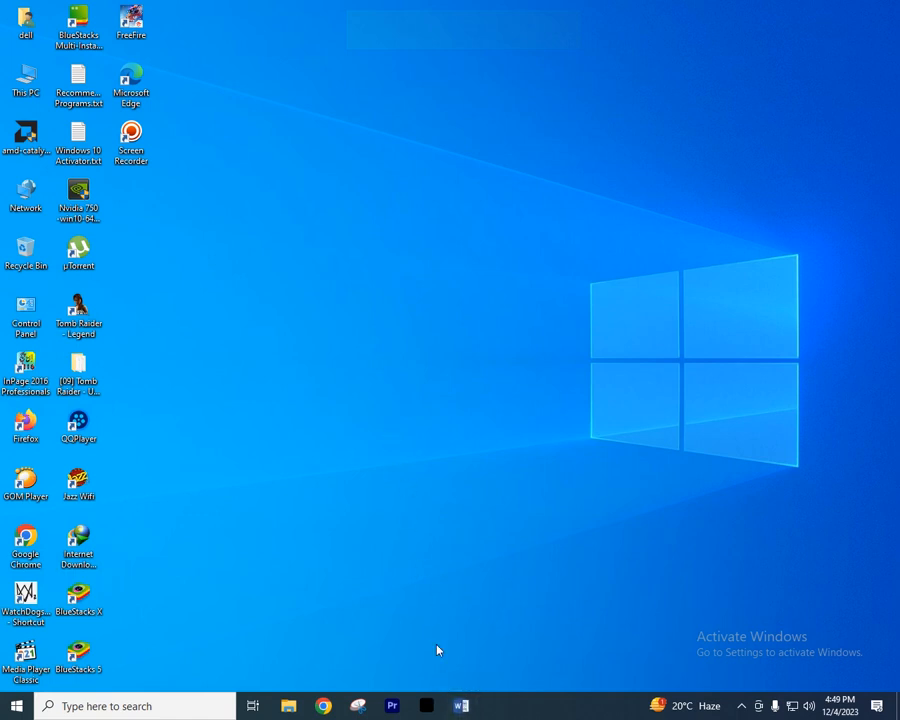
- Switch to Word with a new blank document and turn on the ruler
left_click(461, 708)
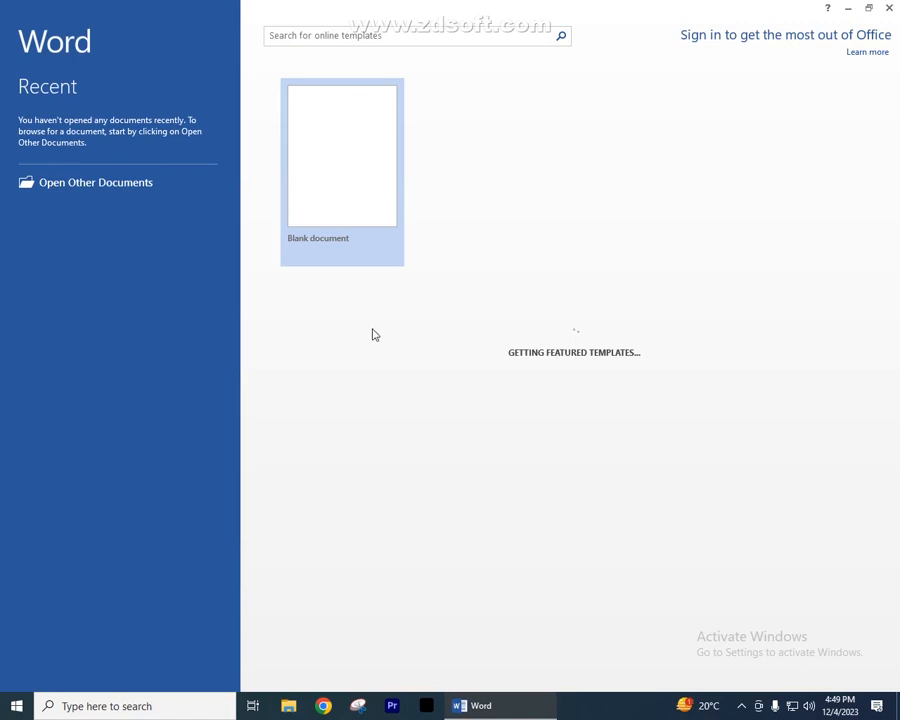
left_click(338, 173)
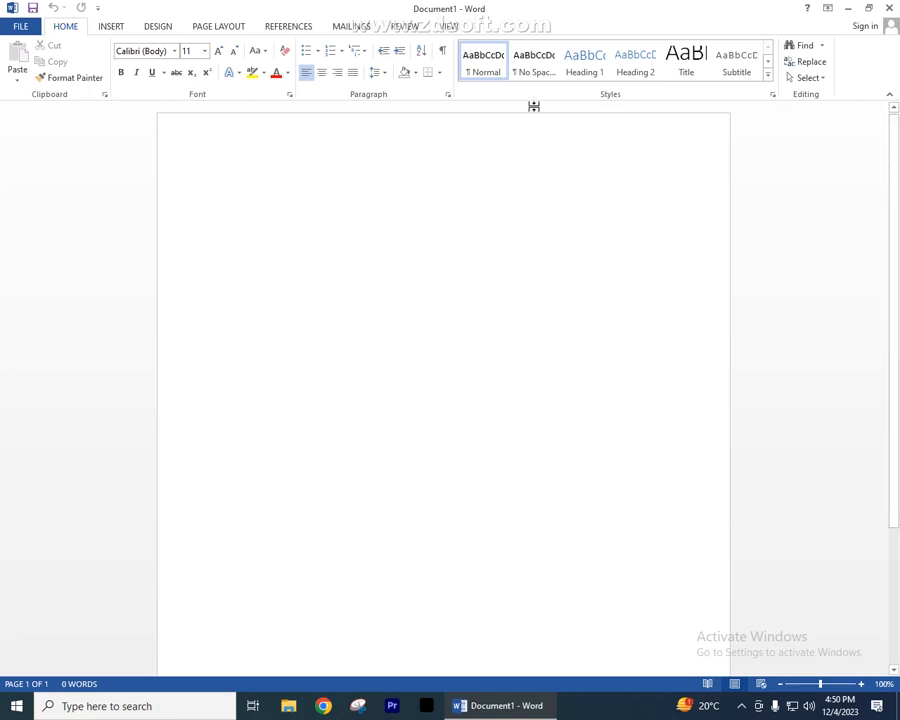
left_click(453, 27)
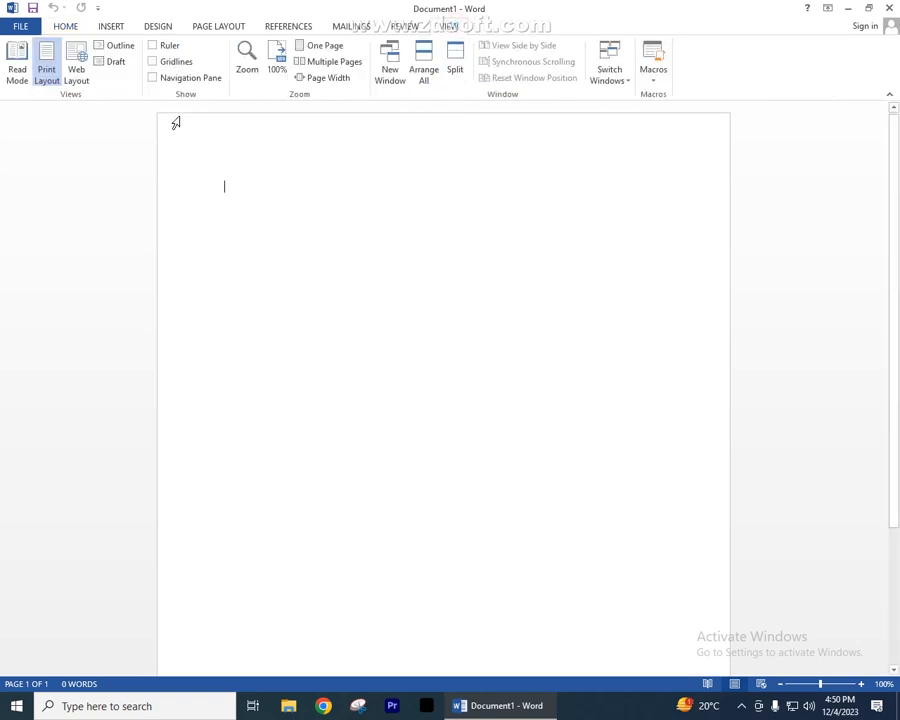
left_click(153, 46)
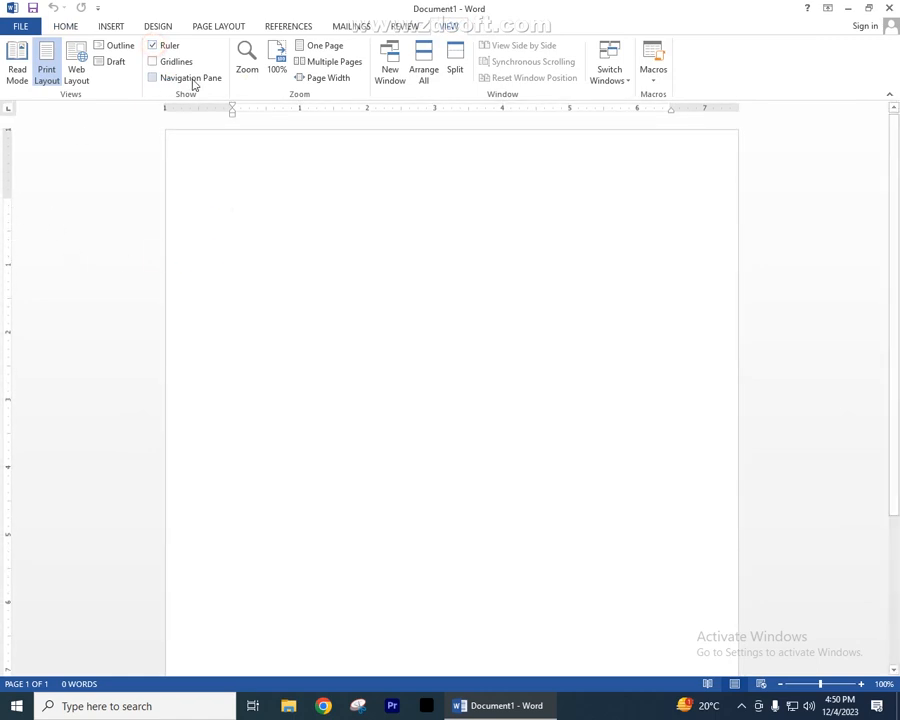
left_click(493, 183)
- Start a bulleted list with the arrow bullet and enter "The quick brown fox jump over the lazy dog."
left_click(65, 26)
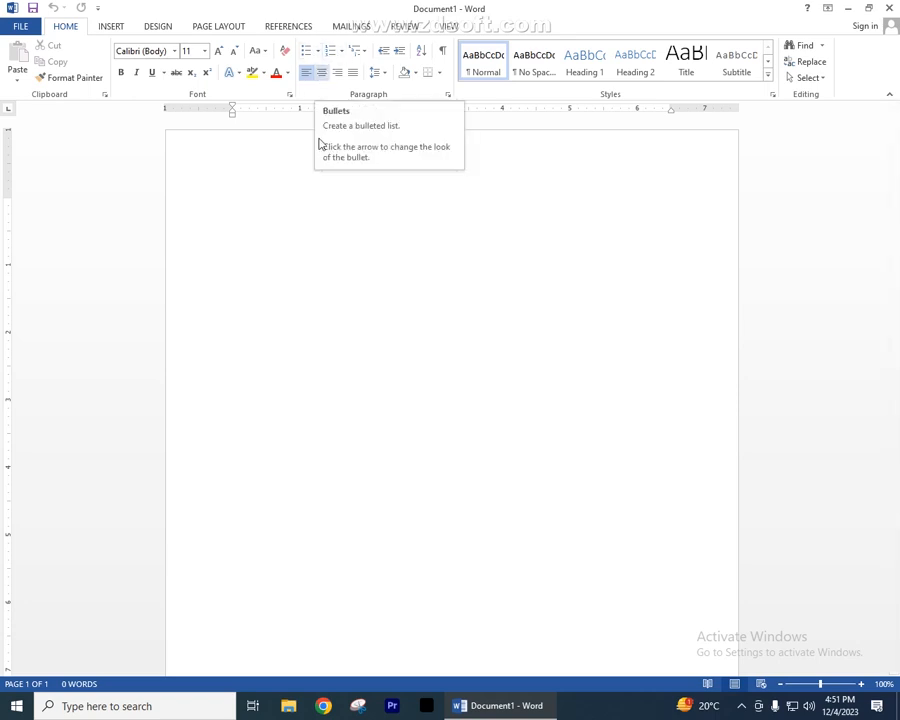
left_click(317, 52)
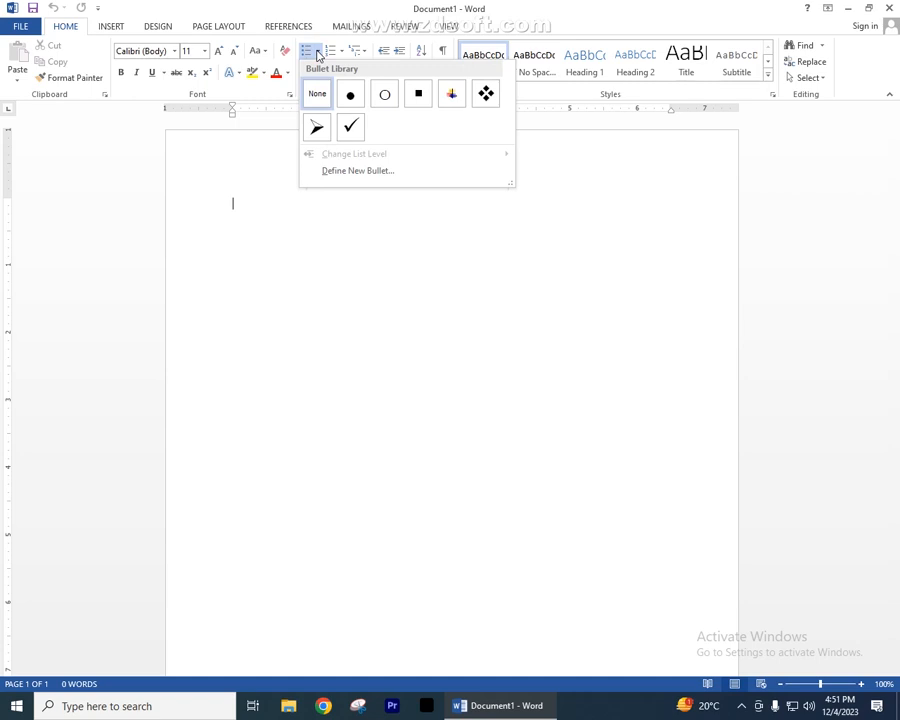
left_click(316, 127)
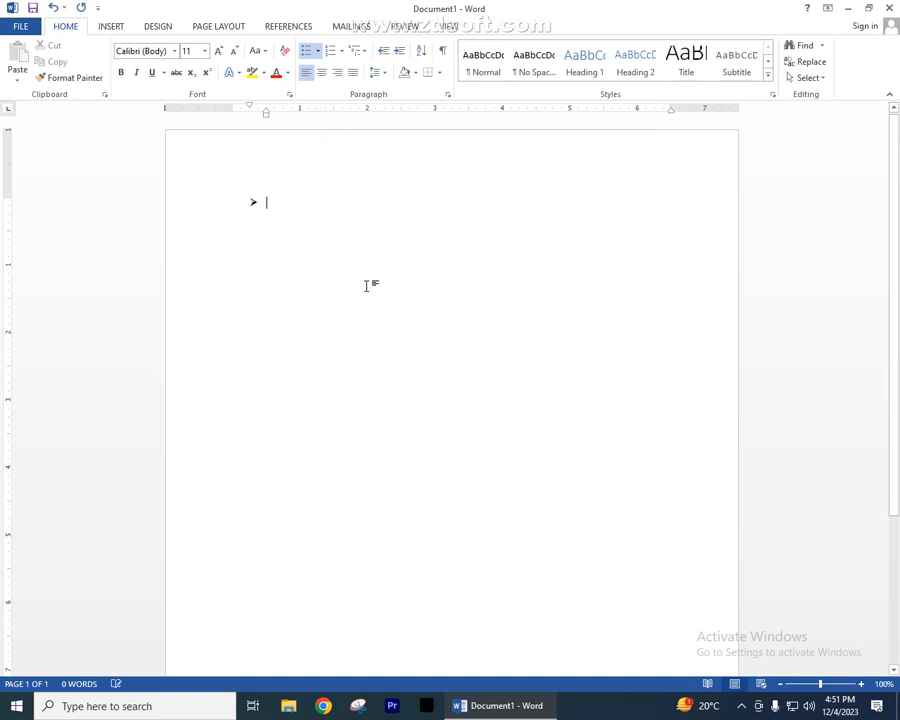
type("Th")
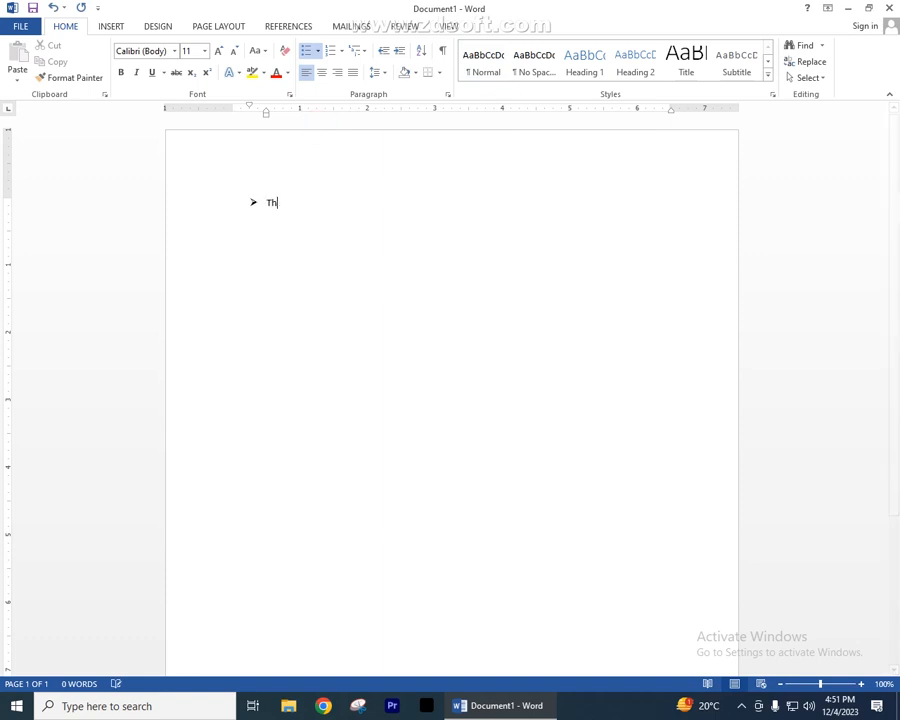
type("e quick brown fox jump")
type("o")
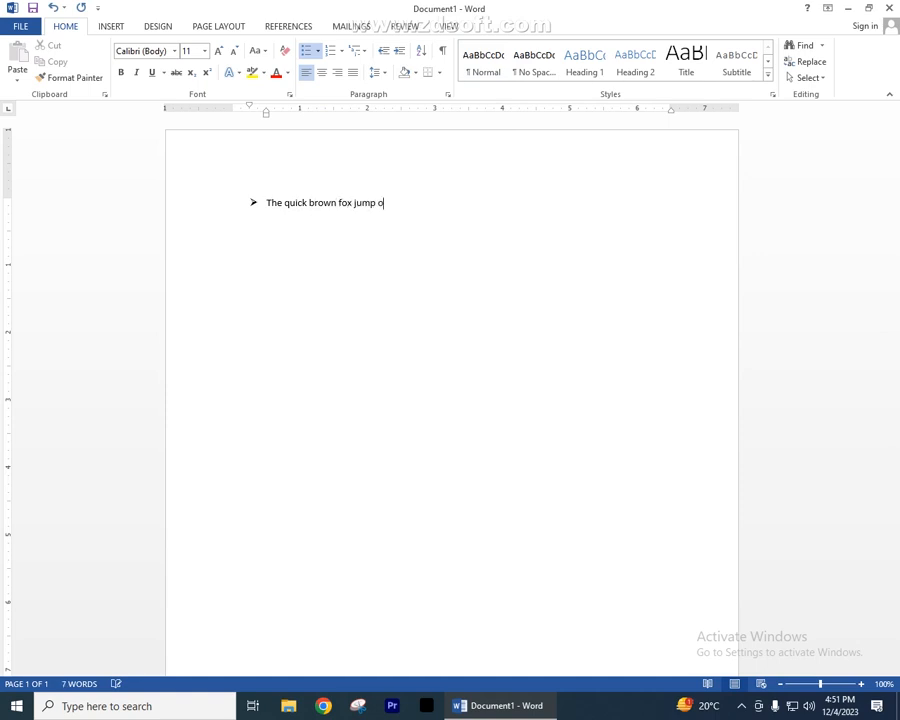
type("ver the lazy dog.")
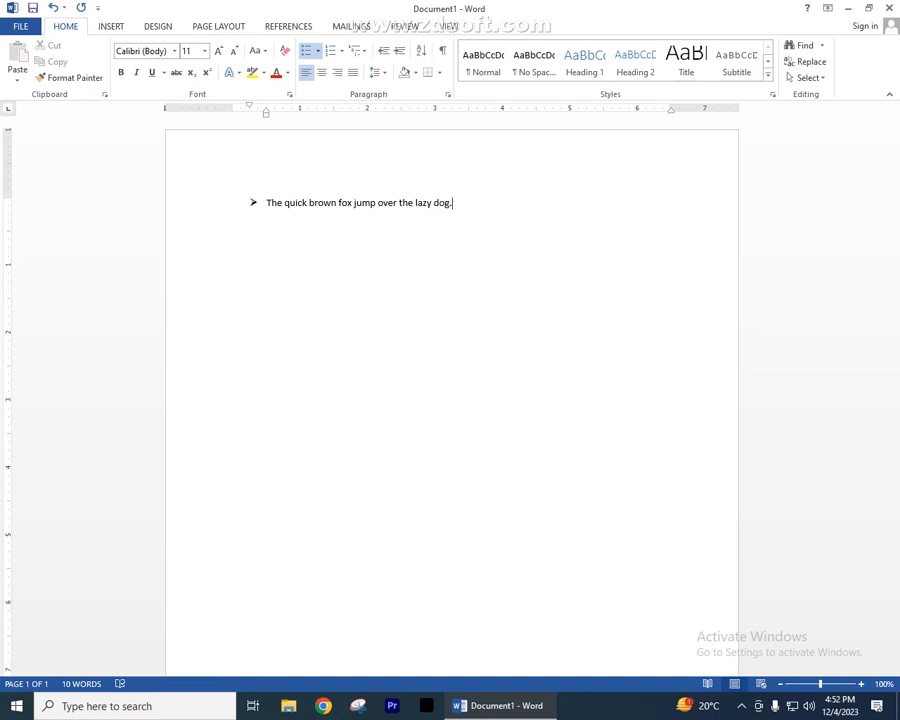
- Enlarge the whole bulleted sentence to font size 20
left_click(212, 209)
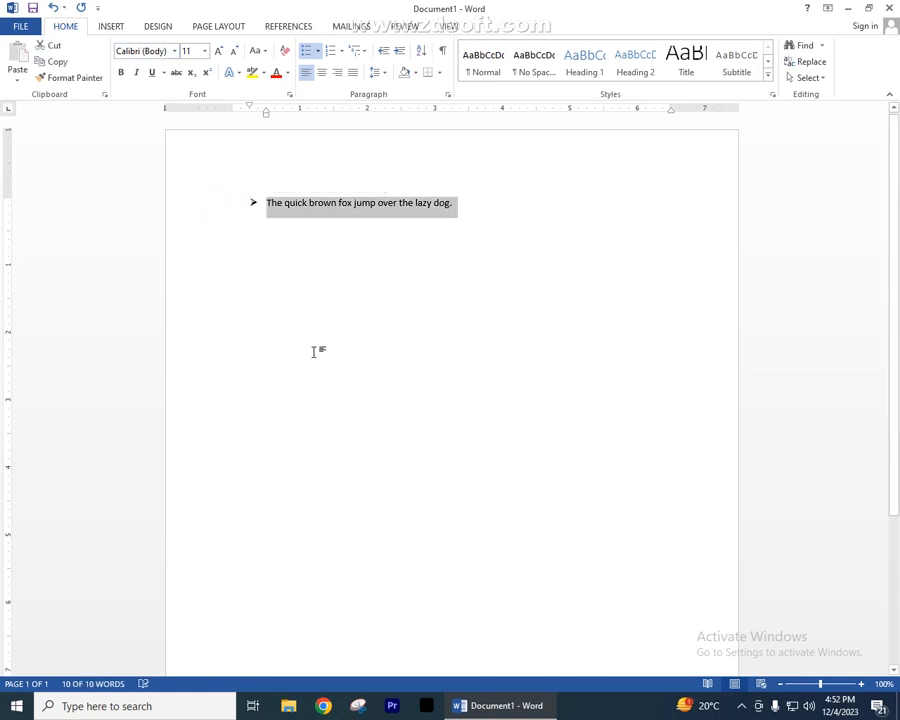
key("ctrl+shift+period")
key("ctrl+shift+period")
key("ctrl+shift+period")
key("ctrl+shift+period")
key("ctrl+shift+period")
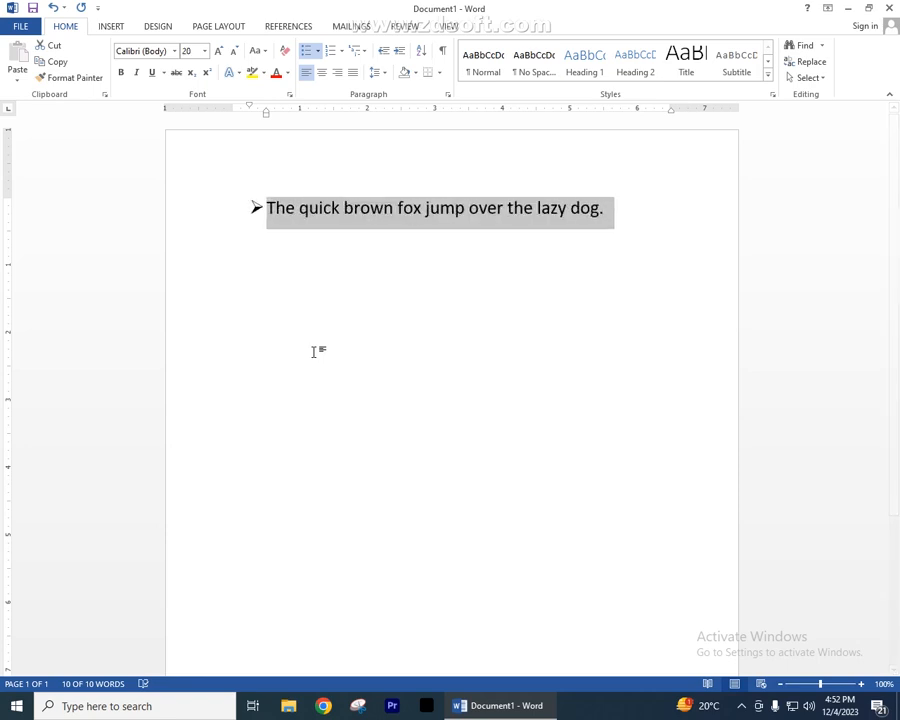
- Change the sentence's bullet to the four-diamond style from the bullet library
left_click(277, 234)
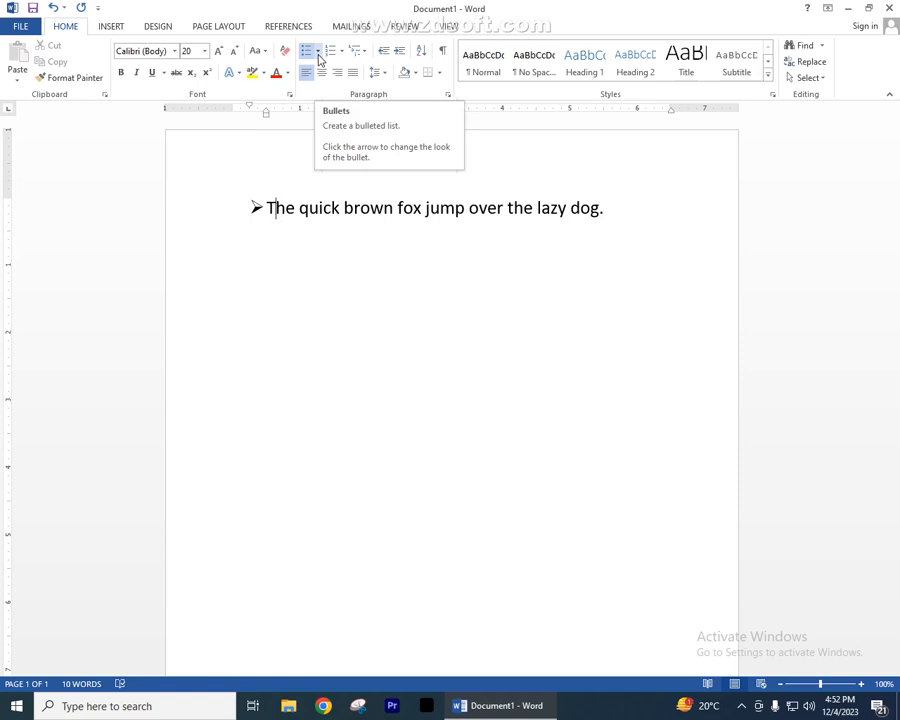
left_click(318, 50)
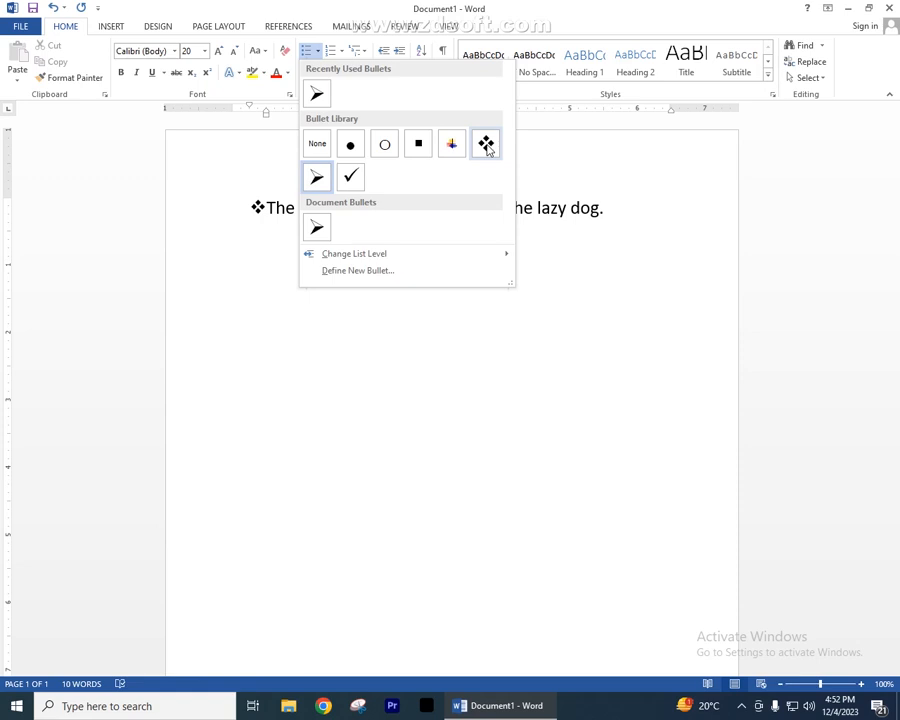
left_click(487, 146)
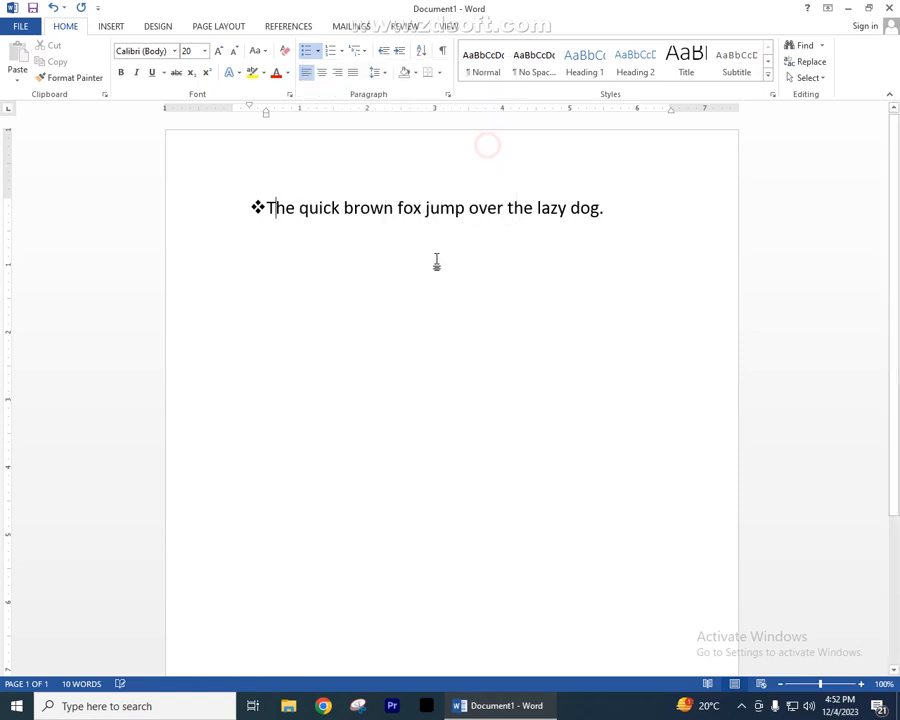
- Add a new bullet after the sentence, copy the sentence and paste it twice as further list items
left_click(603, 211)
key("Return")
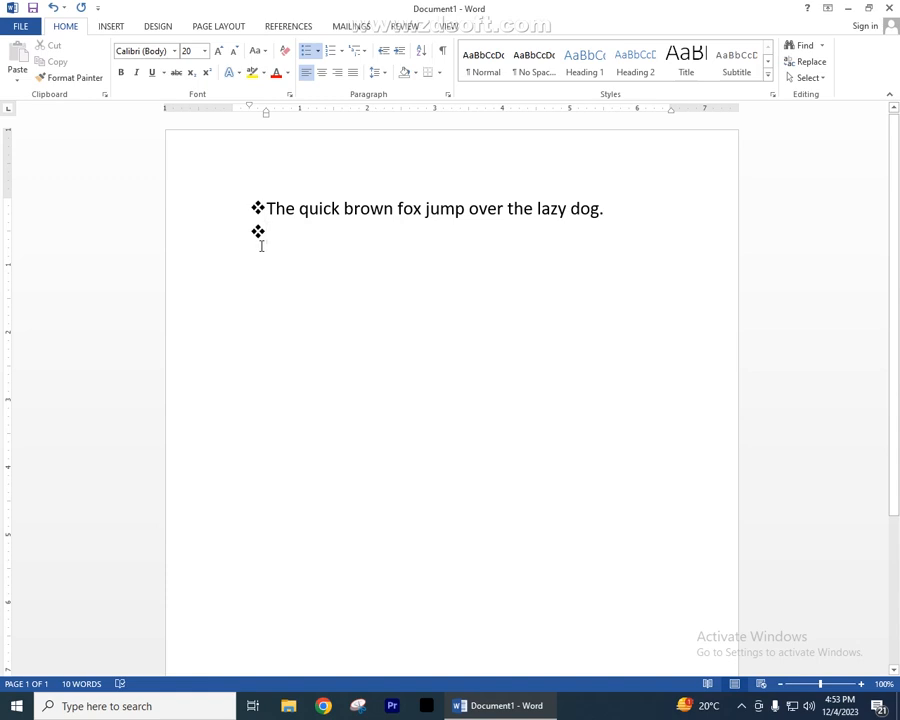
key("shift+End")
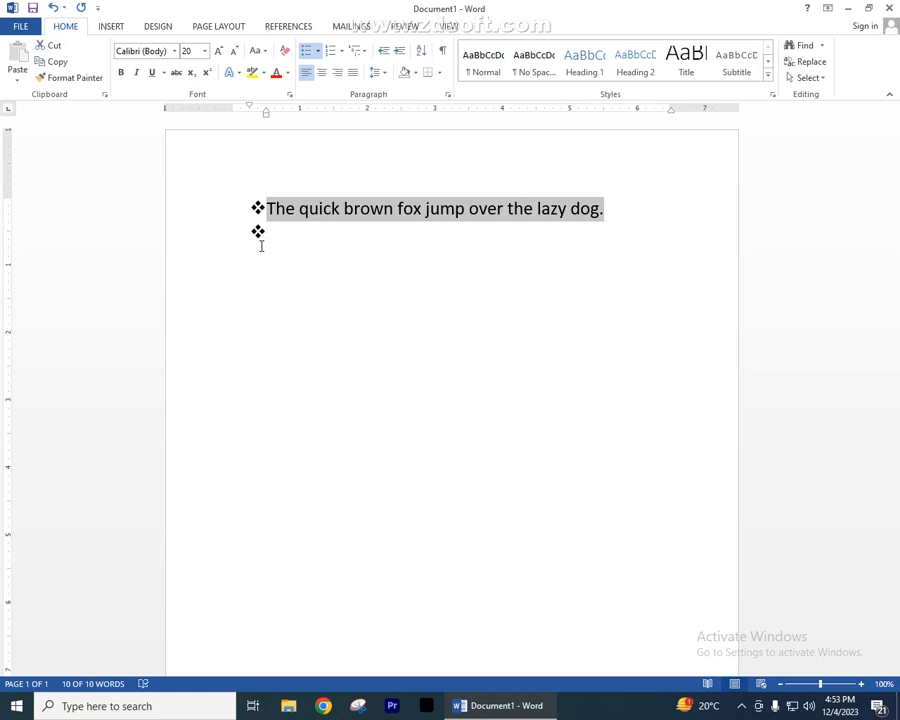
key("Down")
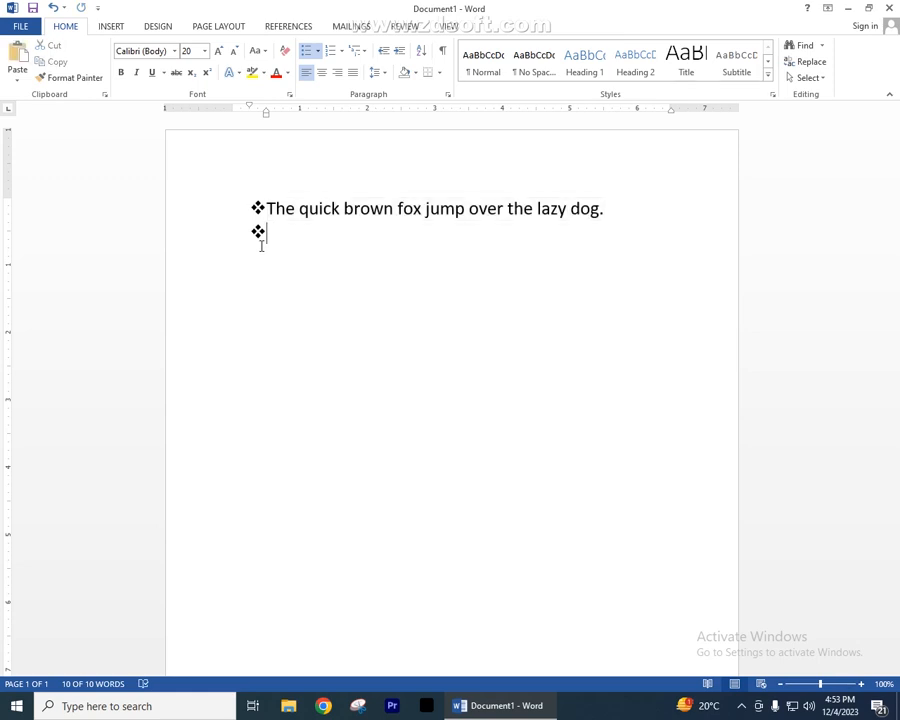
key("Up")
key("shift+Home")
key("ctrl+c")
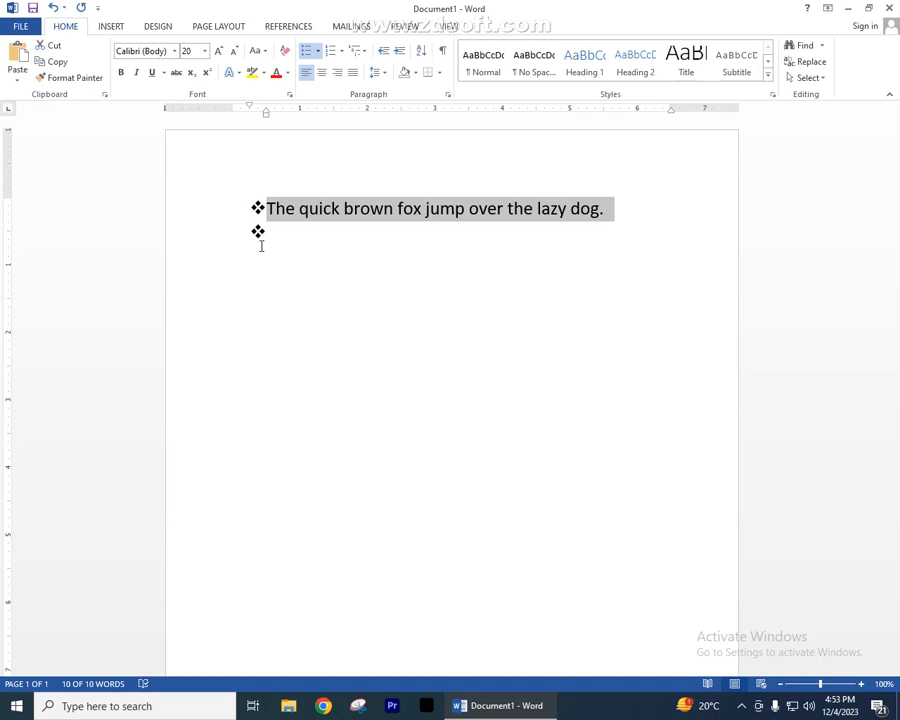
left_click(261, 246)
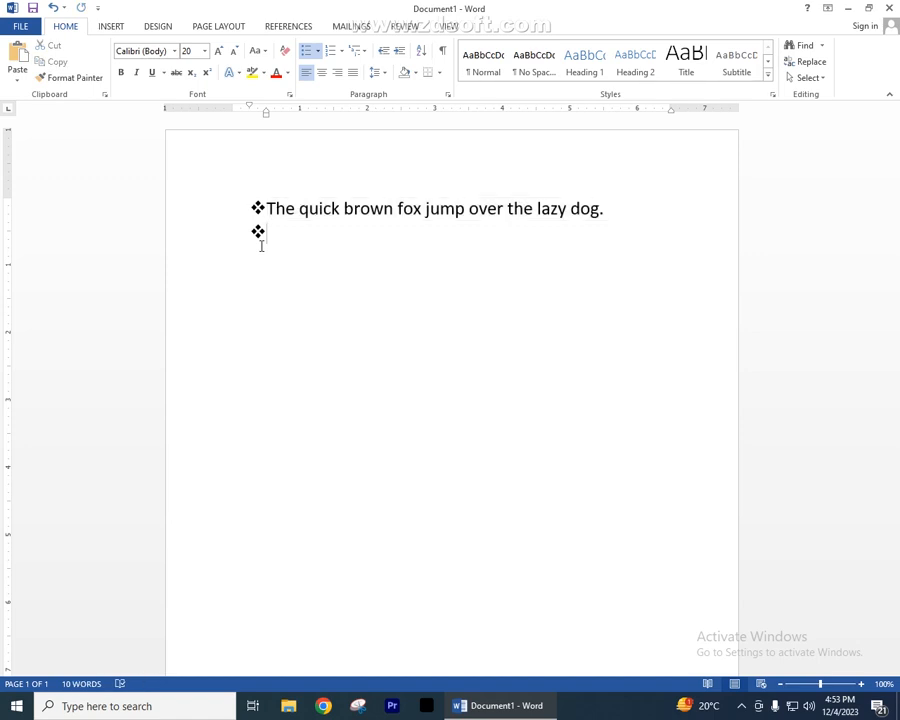
key("ctrl+v")
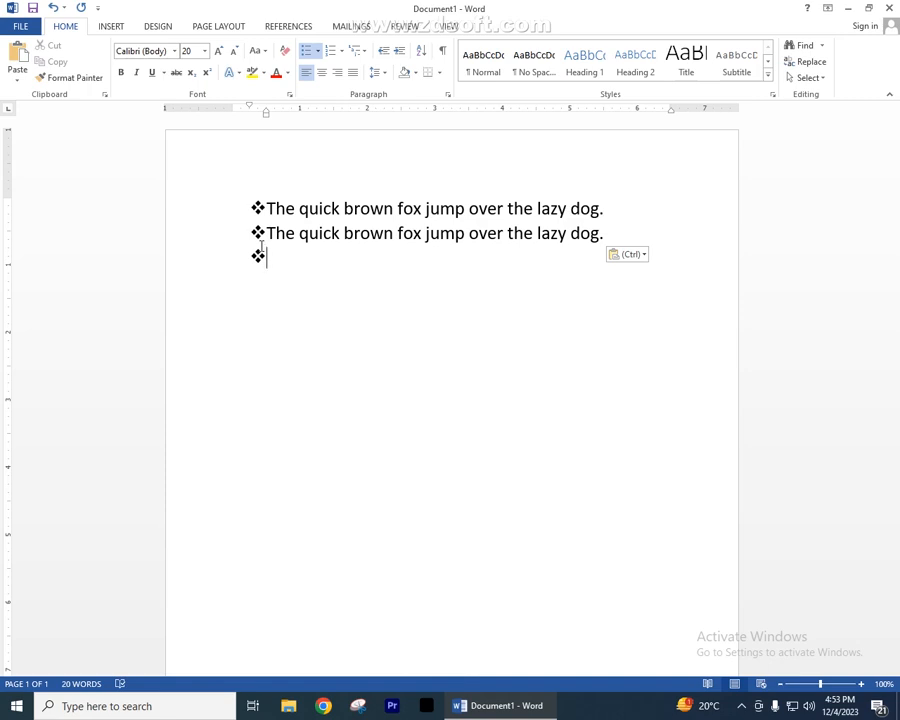
key("ctrl+v")
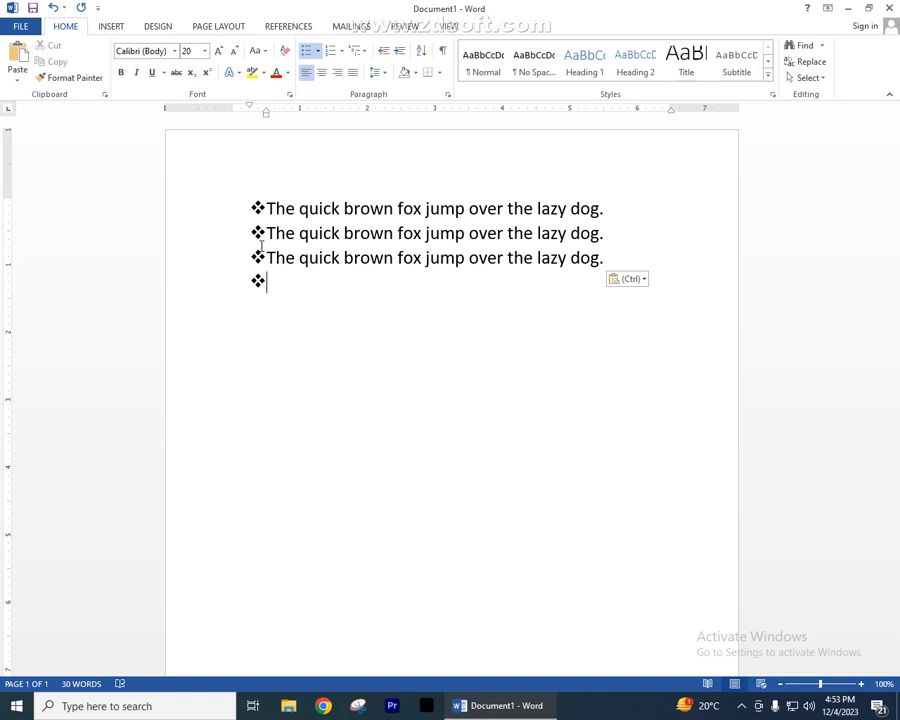
- Open the Clipboard pane, view the paste and delete options of the copied sentence, and close the pane
left_click(104, 94)
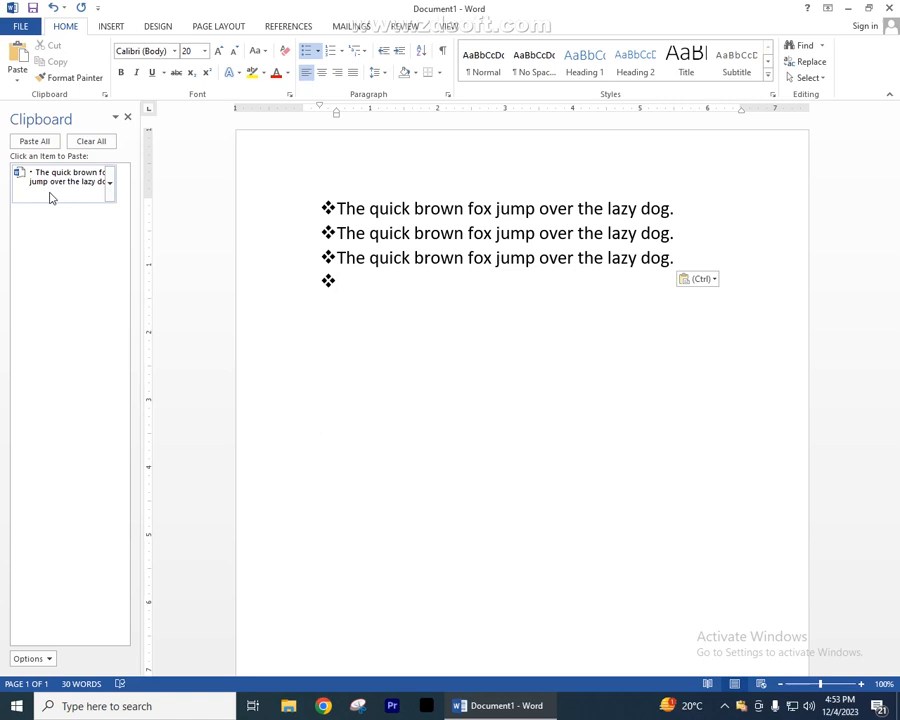
left_click(110, 185)
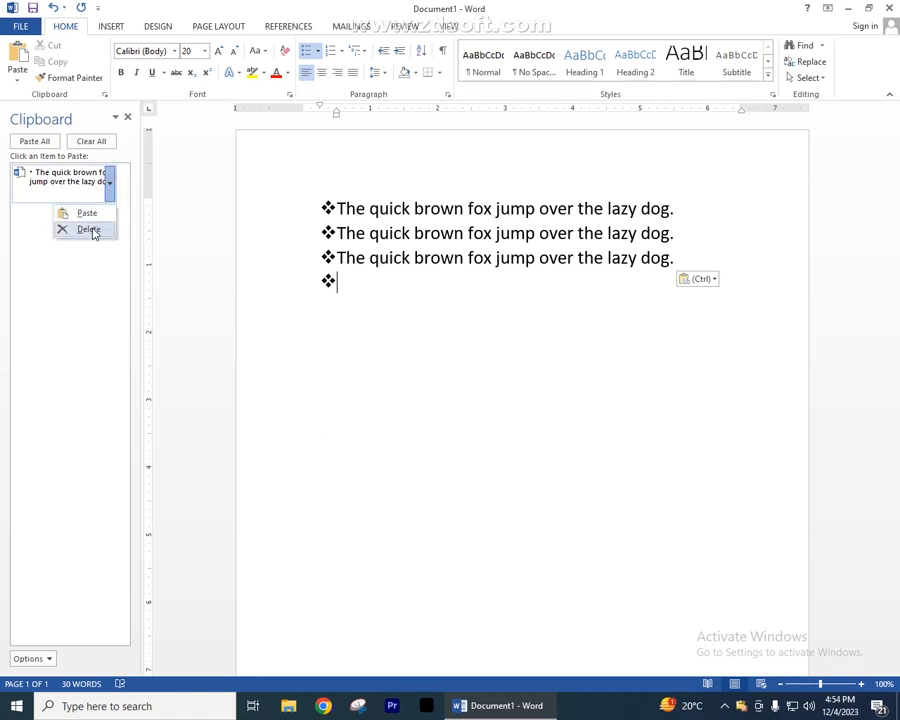
left_click(33, 236)
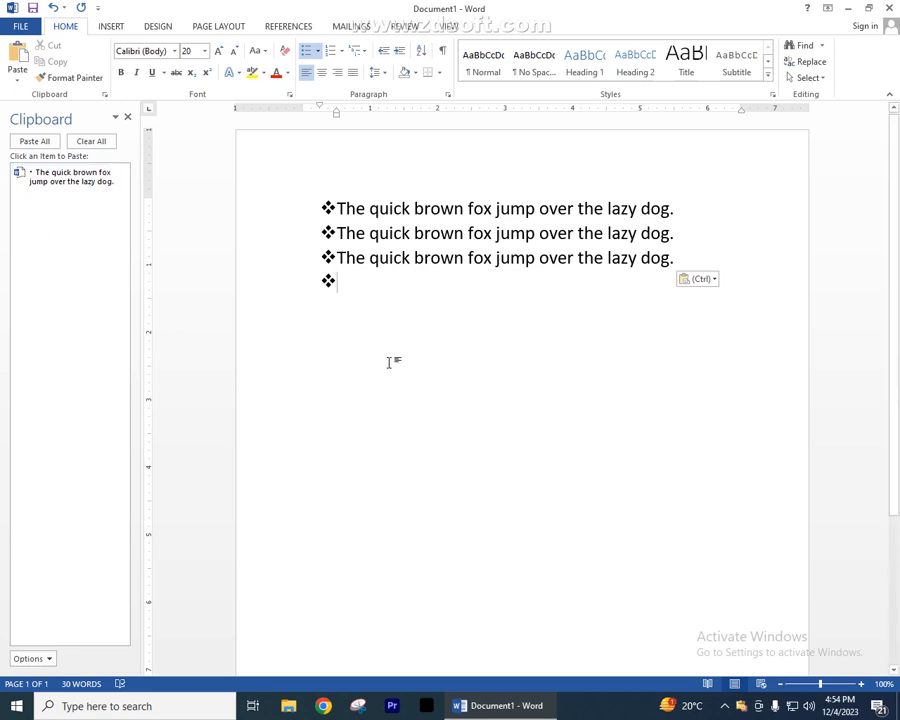
left_click(129, 118)
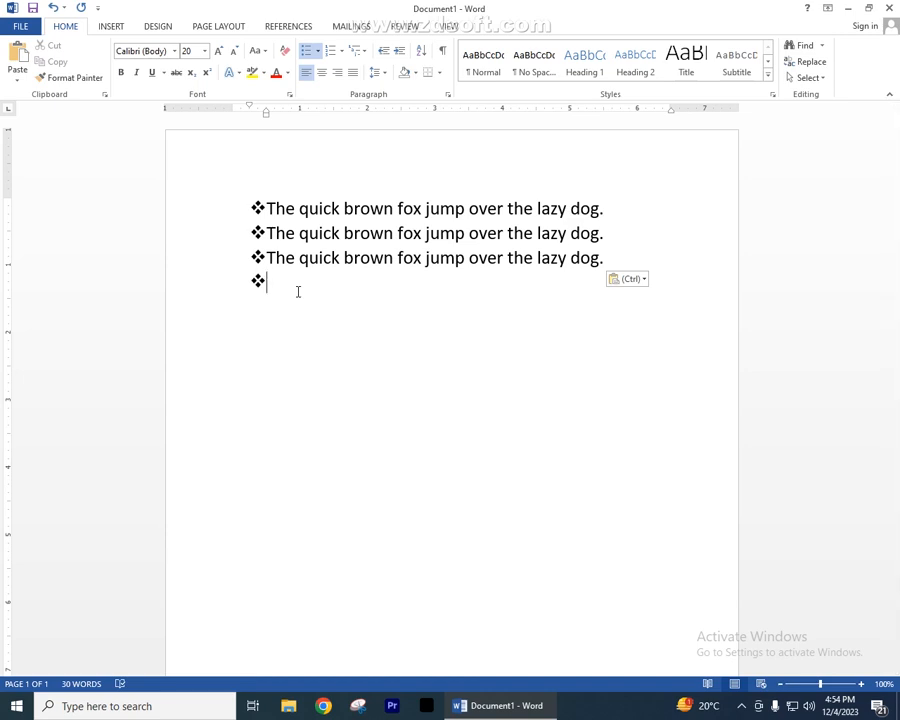
- Paste the copied sentence three more times as list items and remove the empty bullet at the end
key("ctrl+v")
key("ctrl+v")
key("ctrl+v")
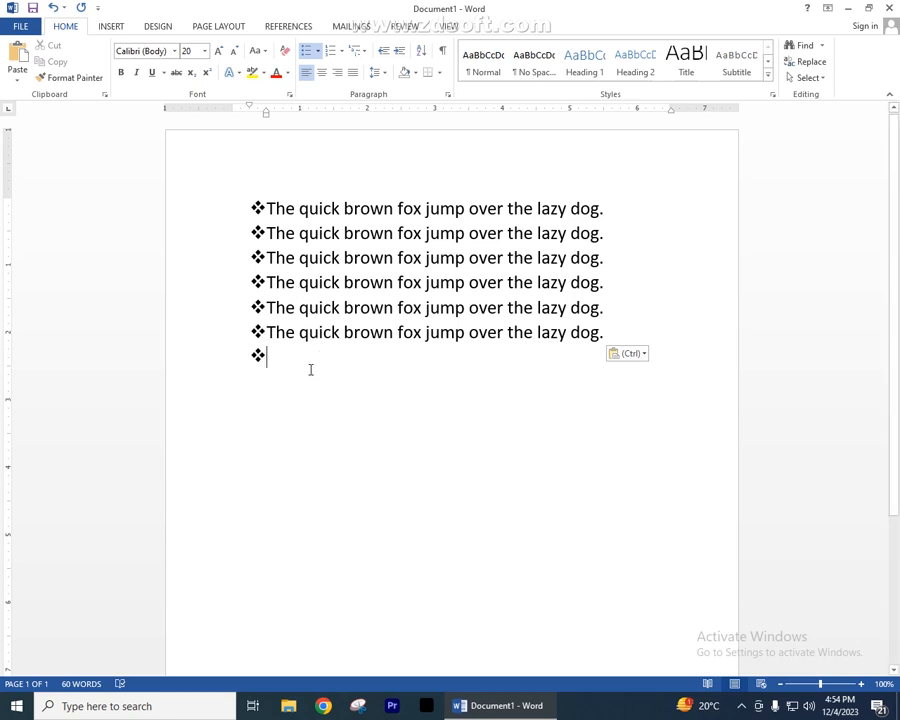
key("BackSpace")
key("BackSpace")
key("BackSpace")
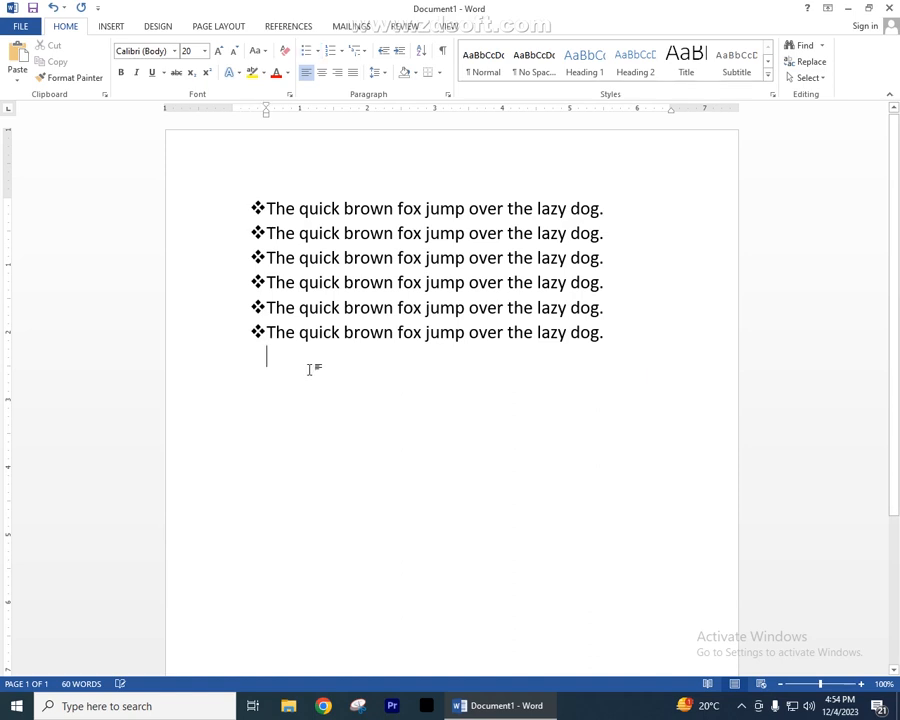
key("BackSpace")
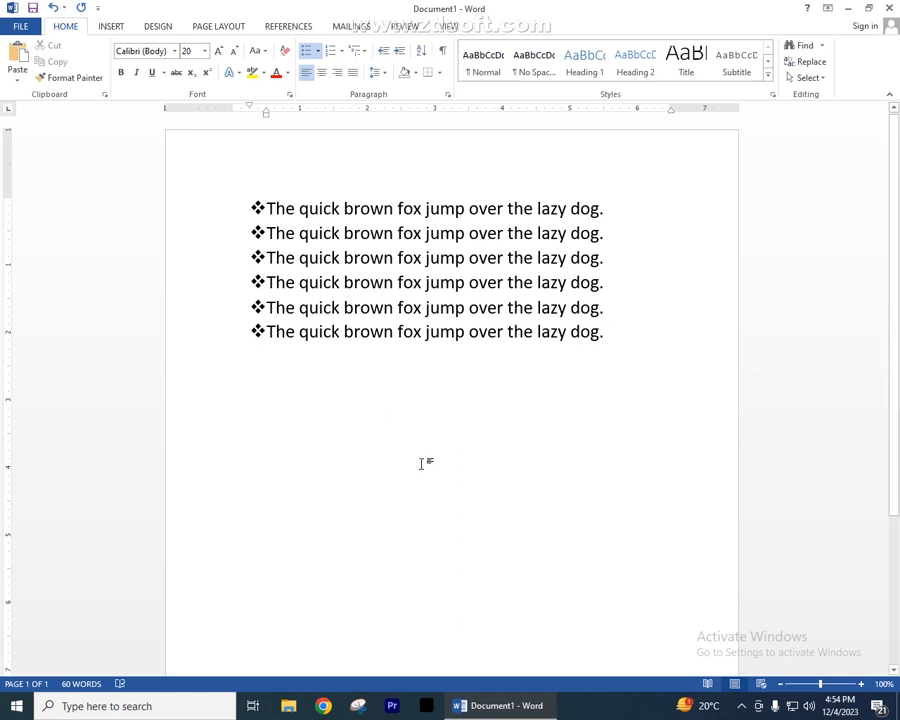
- Add a new bullet after the last sentence, paste the sentence there and demote it to a second-level item
key("Return")
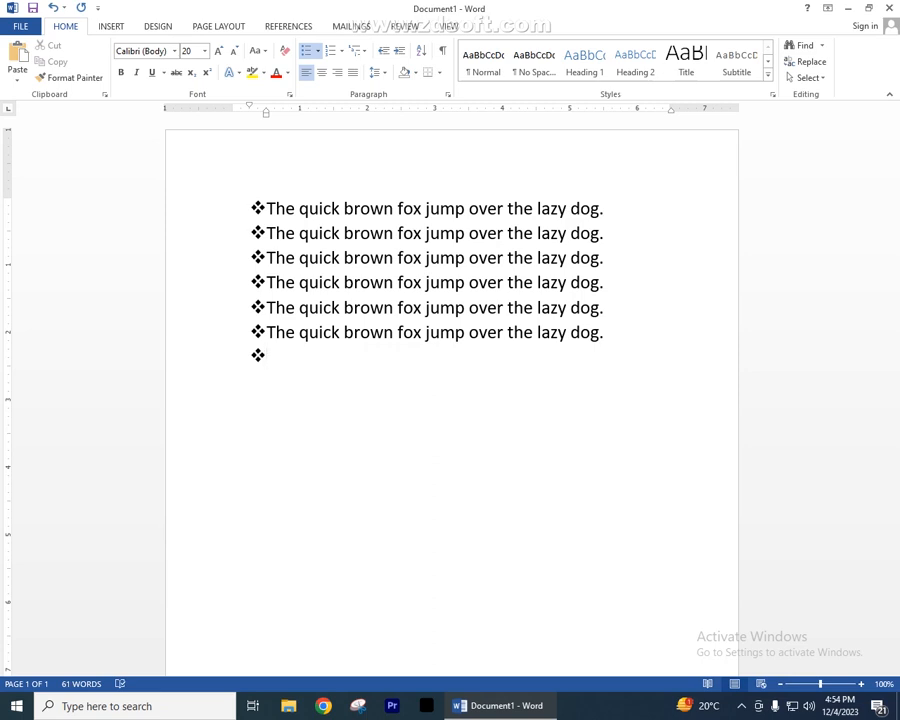
key("Tab")
key("ctrl+v")
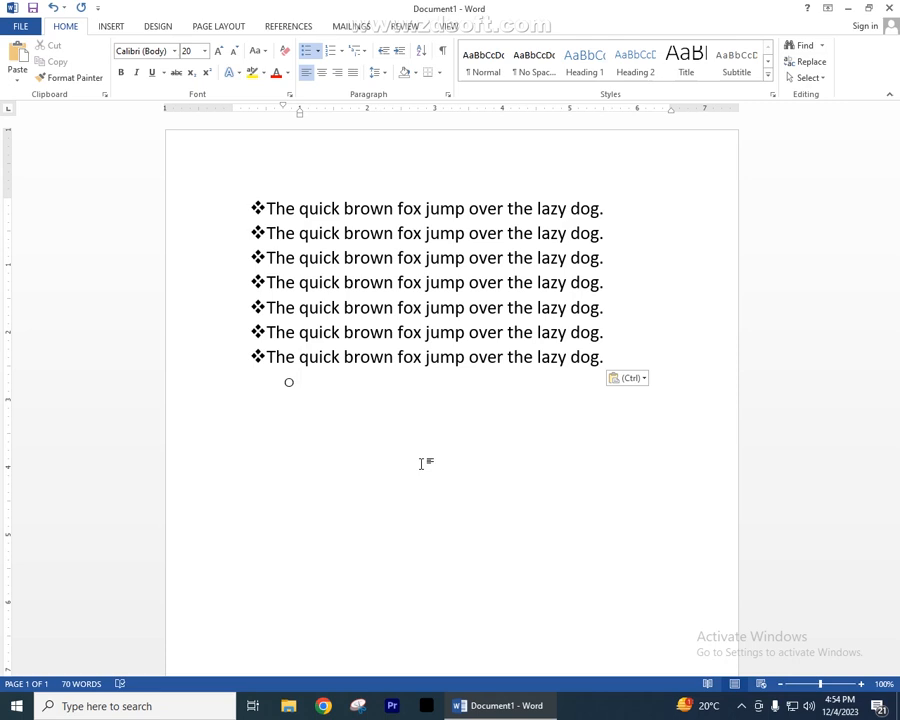
left_click(266, 357)
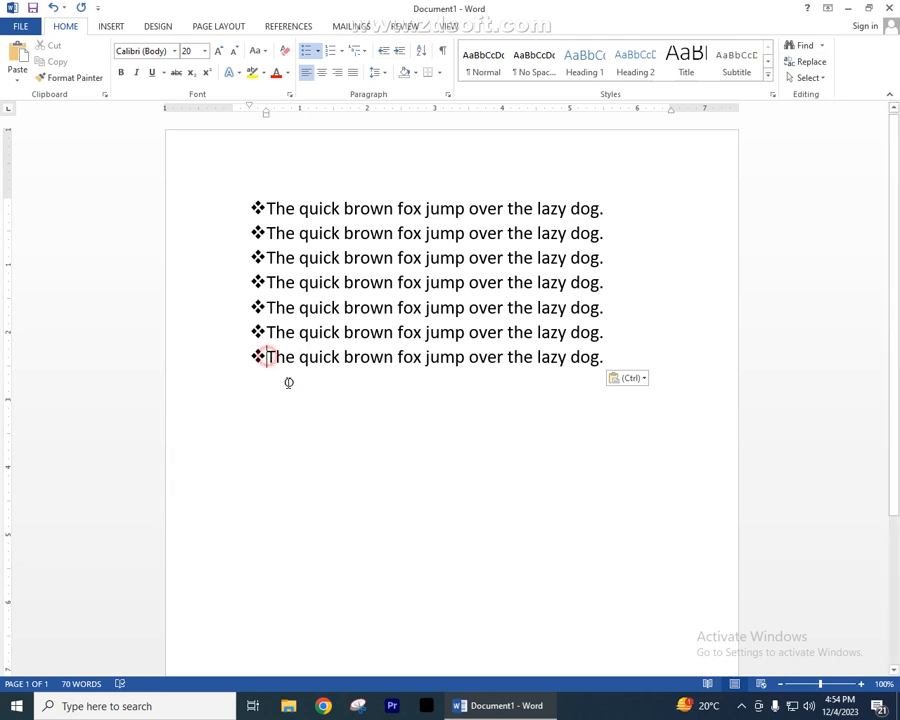
key("Tab")
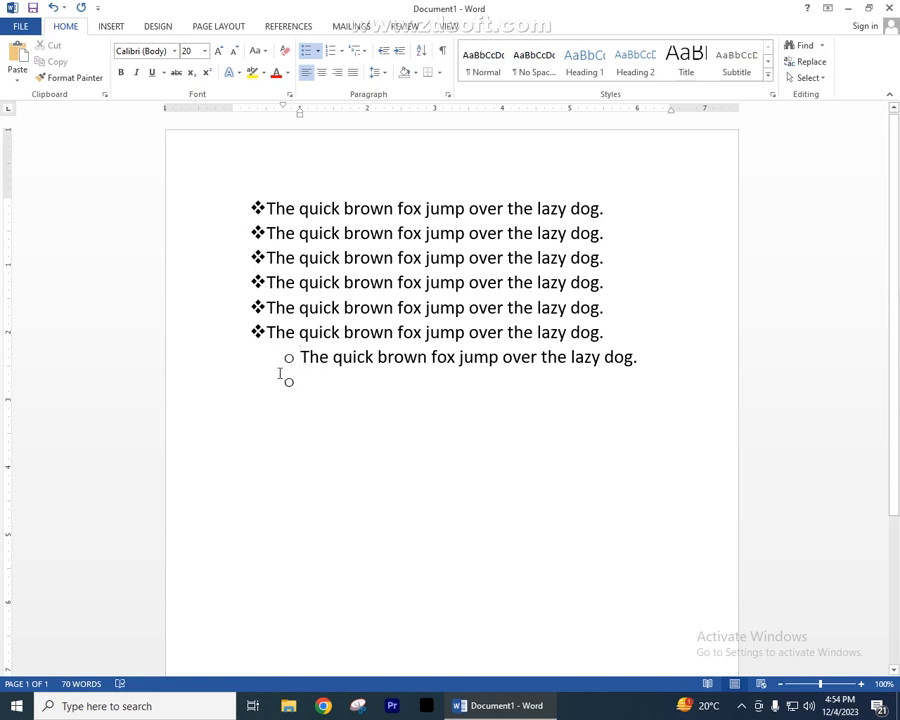
- Paste the sentence at the empty second-level bullet and demote it to a third-level item
left_click(318, 380)
key("ctrl+v")
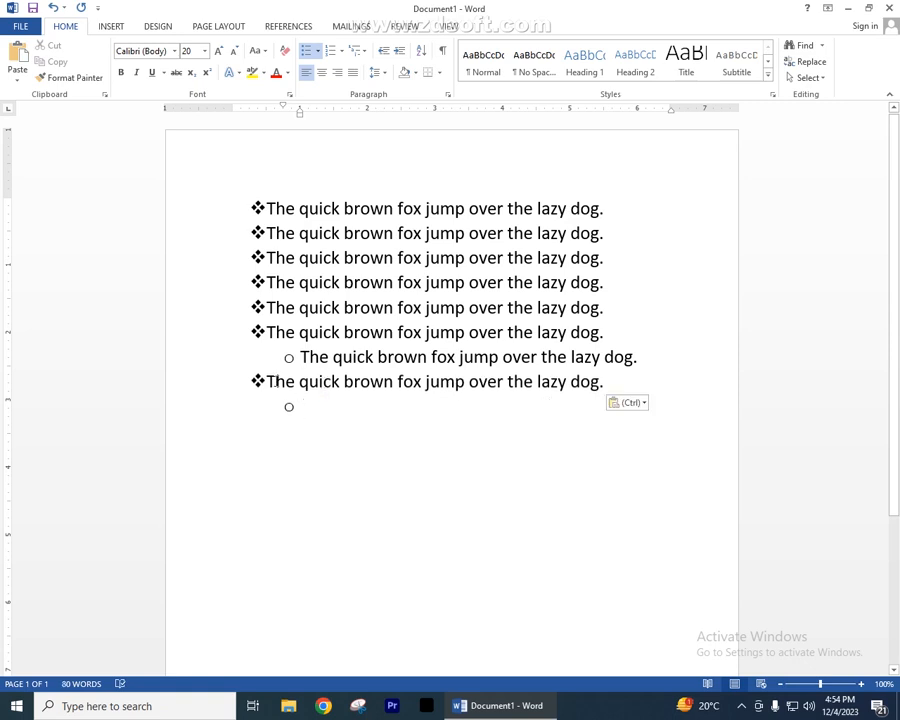
key("Tab")
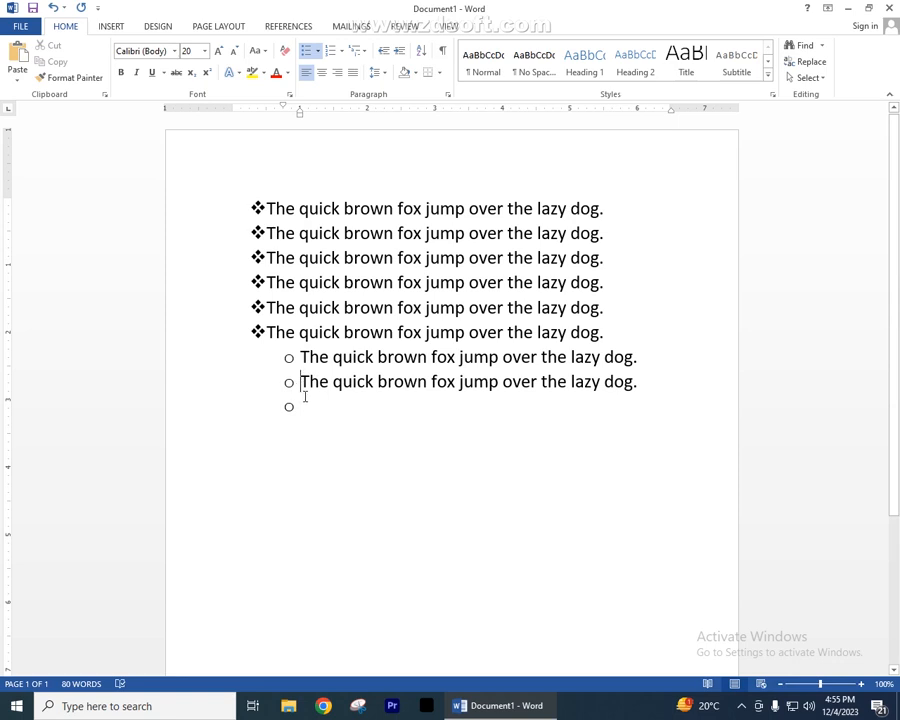
key("Tab")
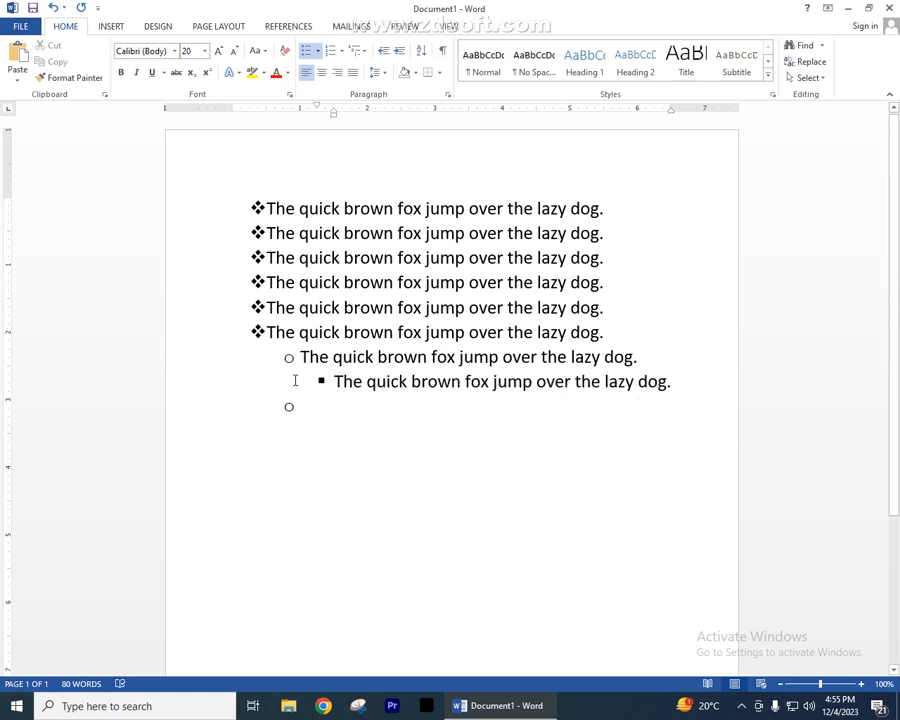
- Convert the entire bulleted list to a numbered list in the A. B. C. format from the numbering library
left_click_drag(213, 216, 193, 320)
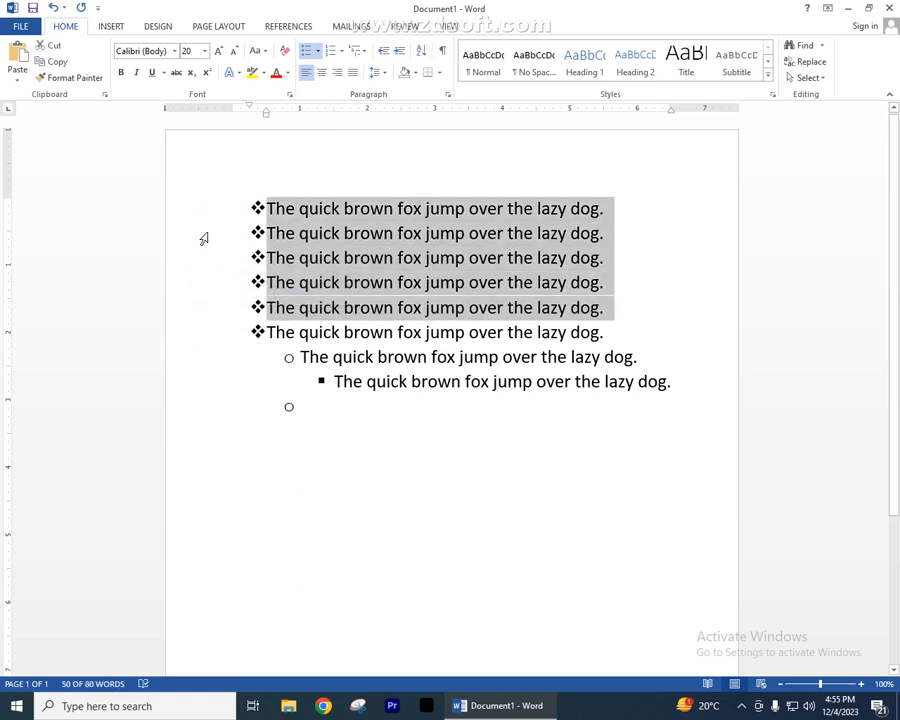
left_click_drag(201, 207, 201, 322)
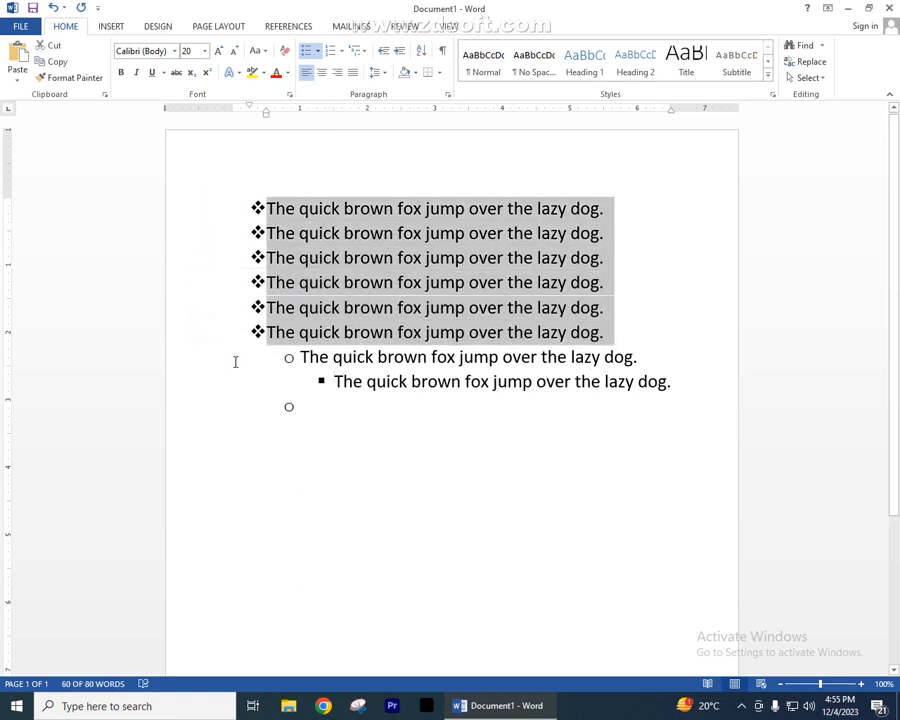
left_click(352, 380)
left_click(389, 381)
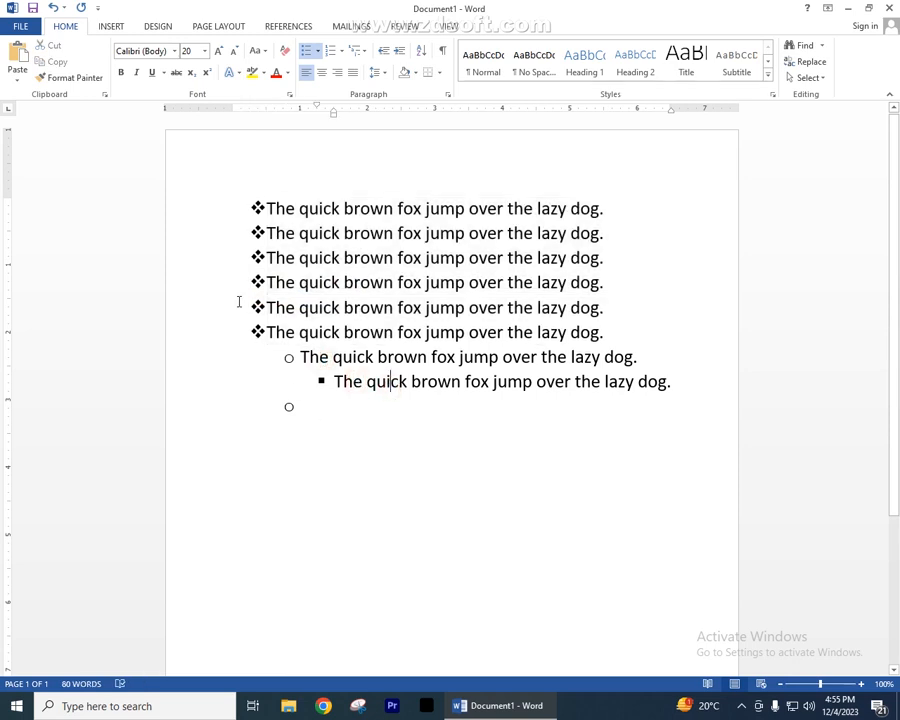
left_click_drag(219, 210, 220, 358)
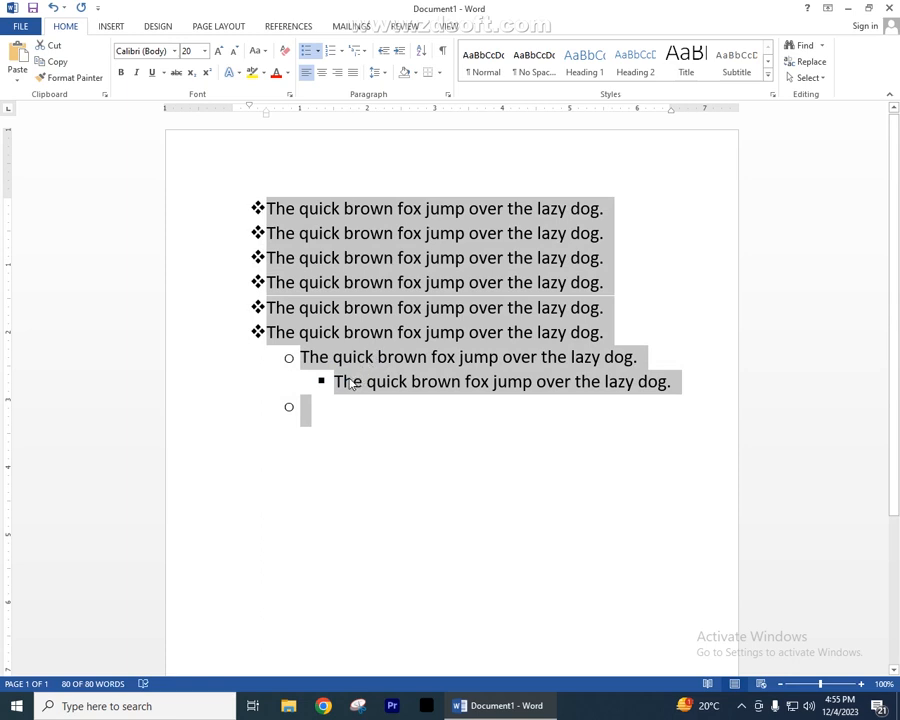
left_click(319, 51)
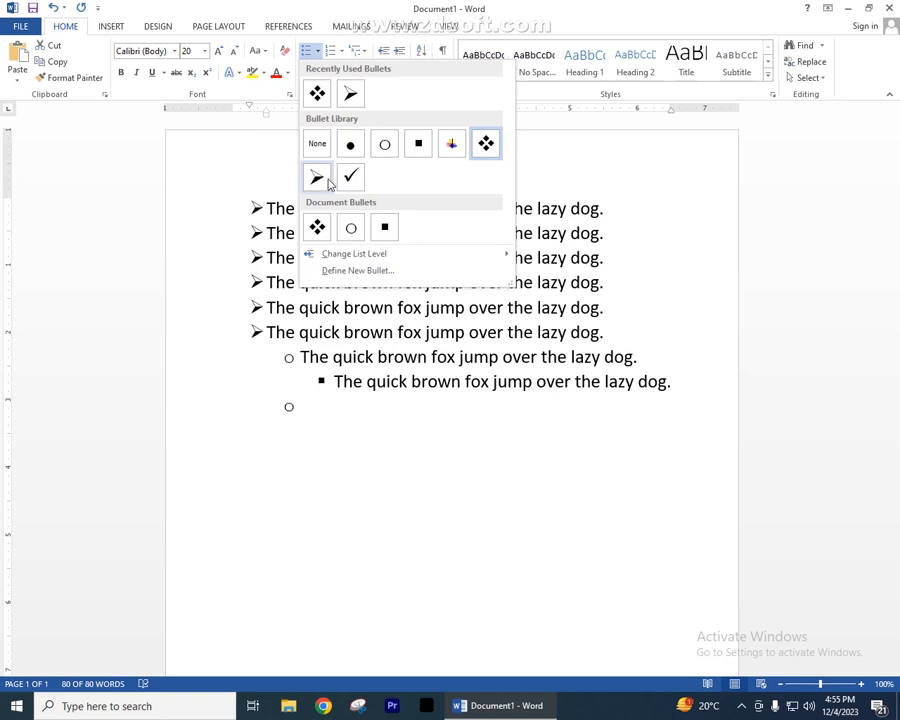
left_click(420, 464)
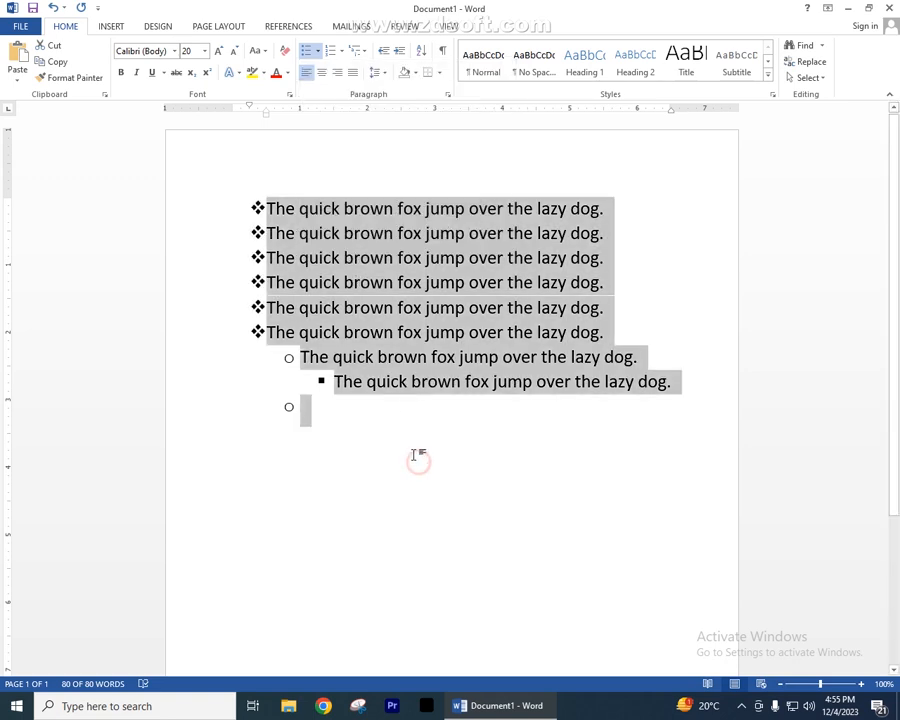
left_click(341, 50)
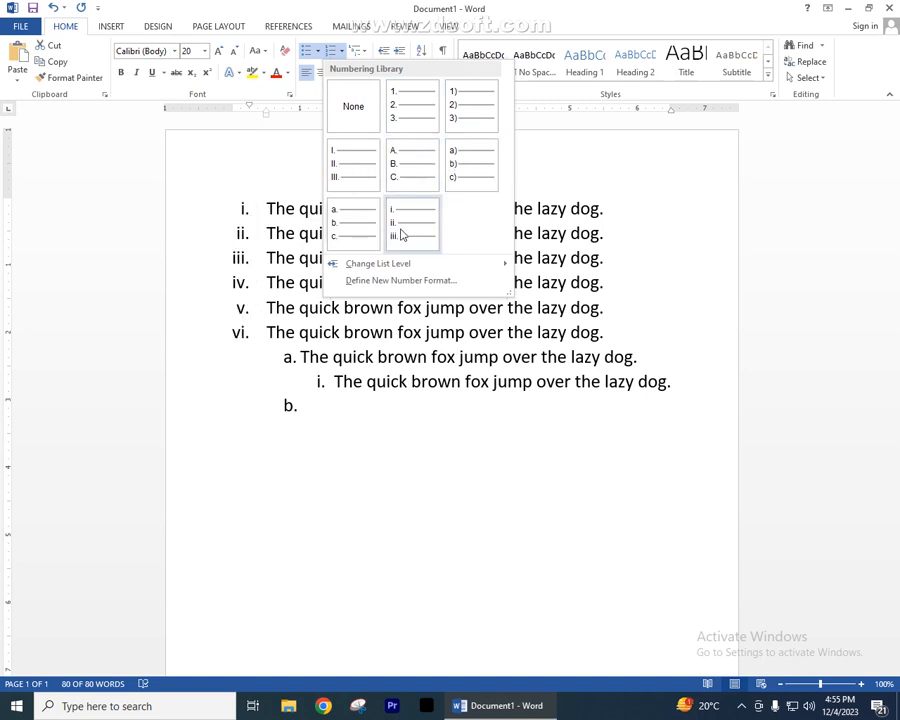
left_click(399, 174)
left_click(352, 424)
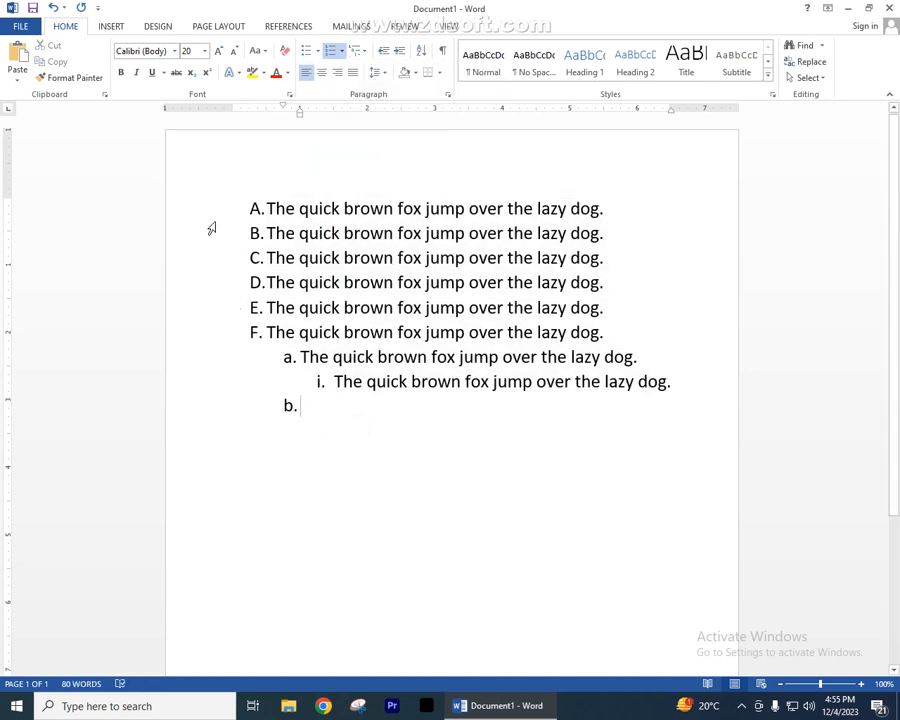
- Examine the multilevel list styles offered for the lettered list without applying one
left_click_drag(209, 206, 213, 420)
left_click(400, 428)
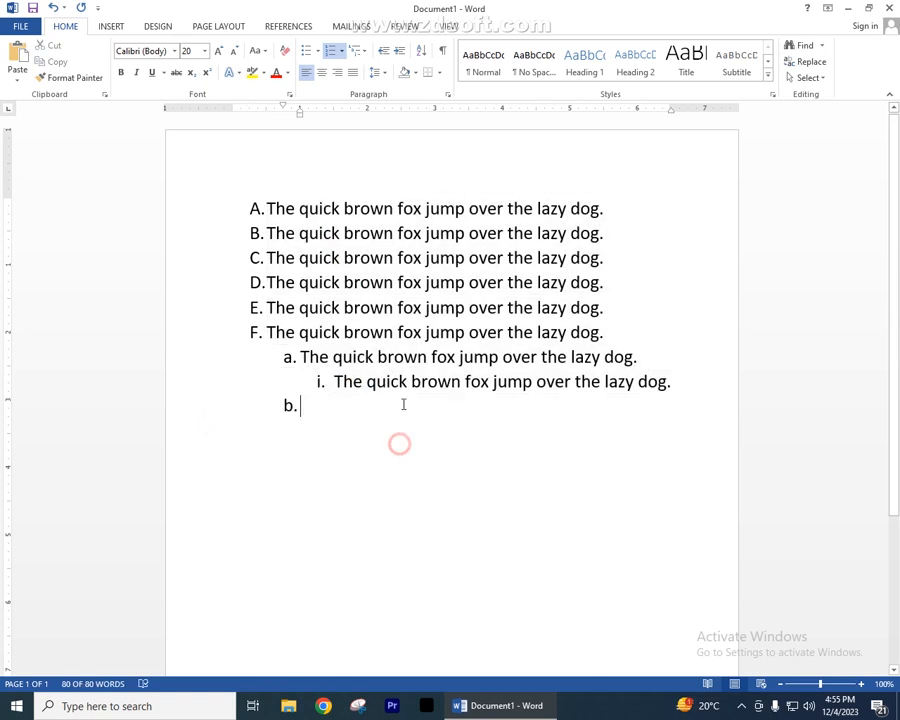
left_click(363, 50)
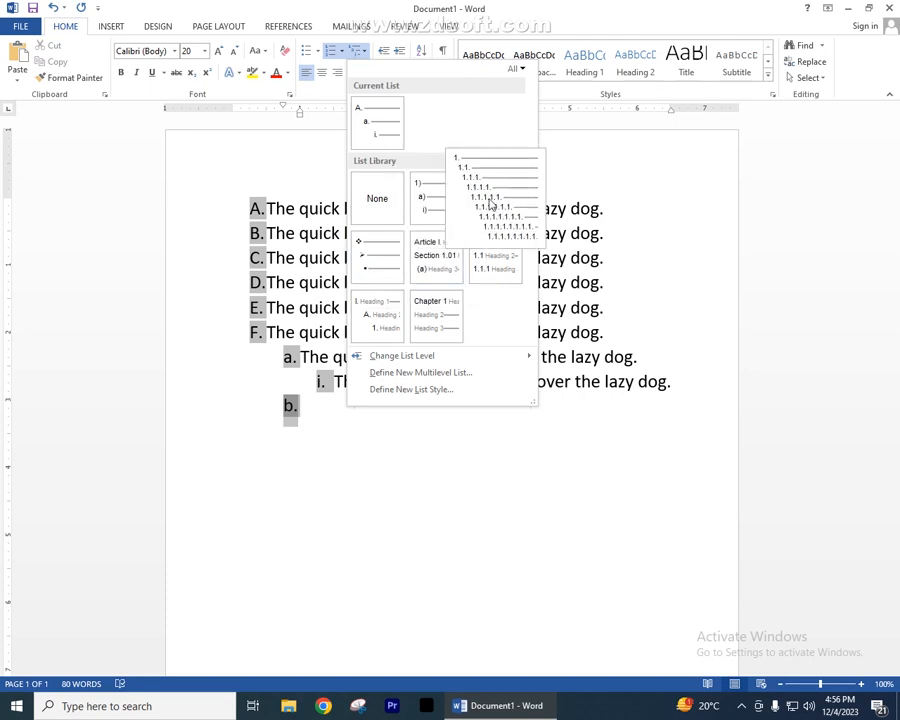
left_click(410, 432)
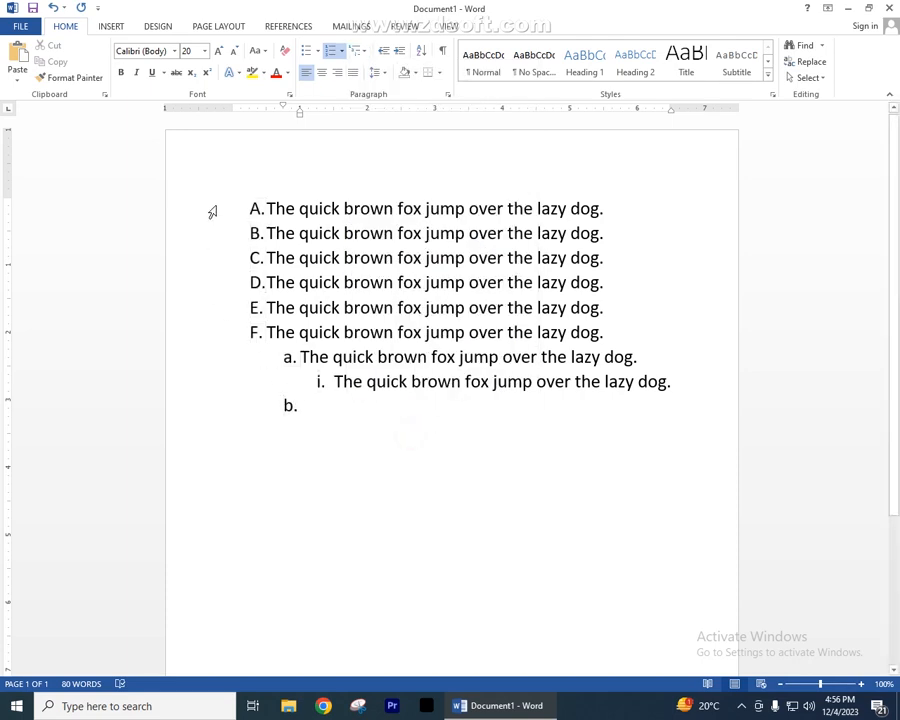
left_click_drag(211, 211, 239, 426)
left_click(482, 459)
left_click(286, 400)
left_click(353, 411)
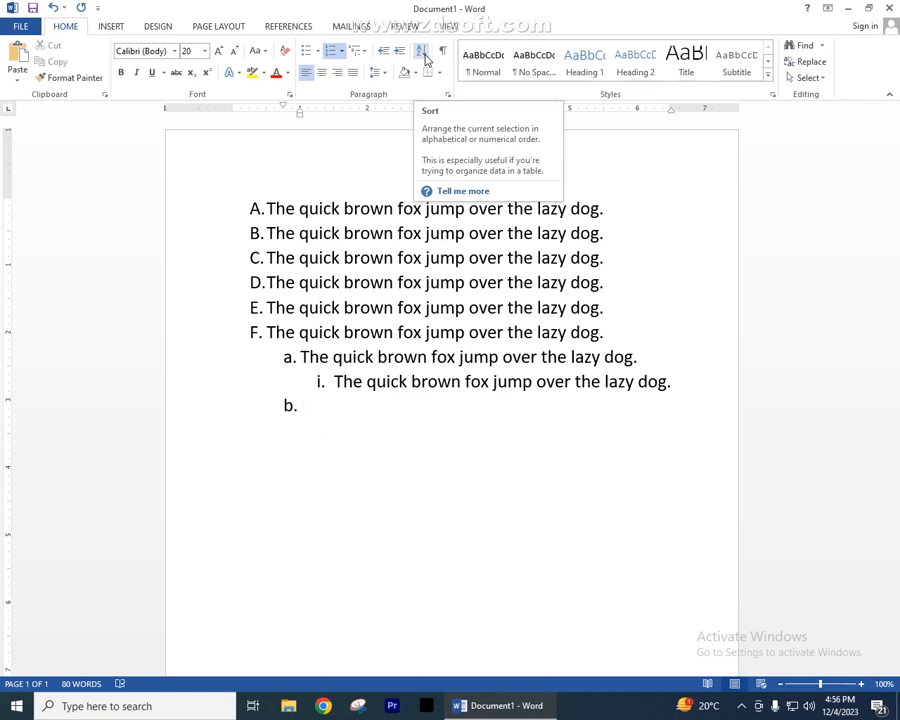
- Remove the numbering and indent from the empty last list item so it becomes a plain line
key("shift+Tab")
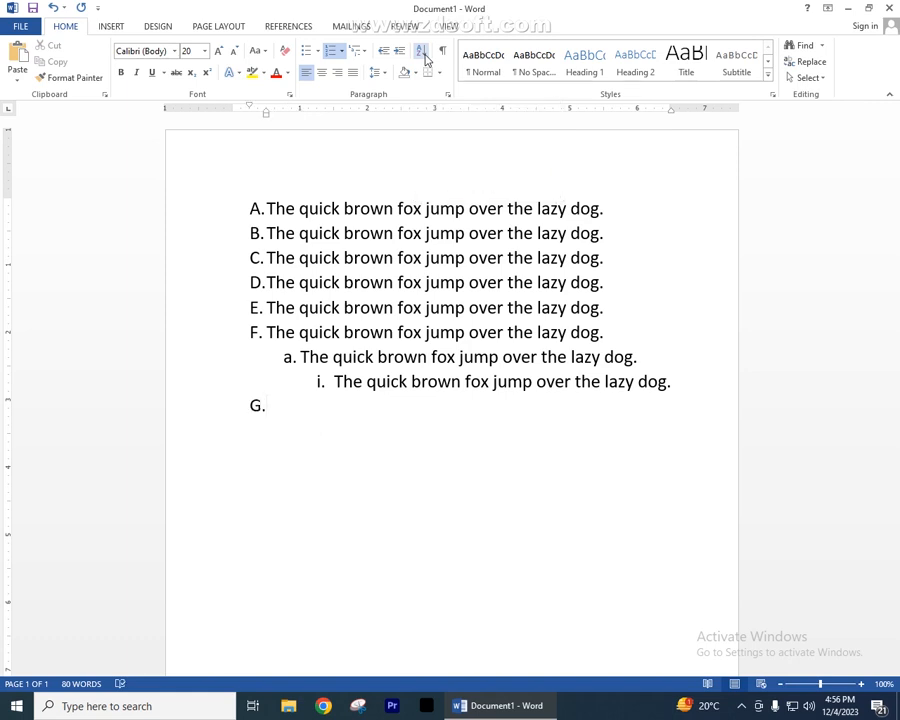
key("BackSpace")
key("BackSpace")
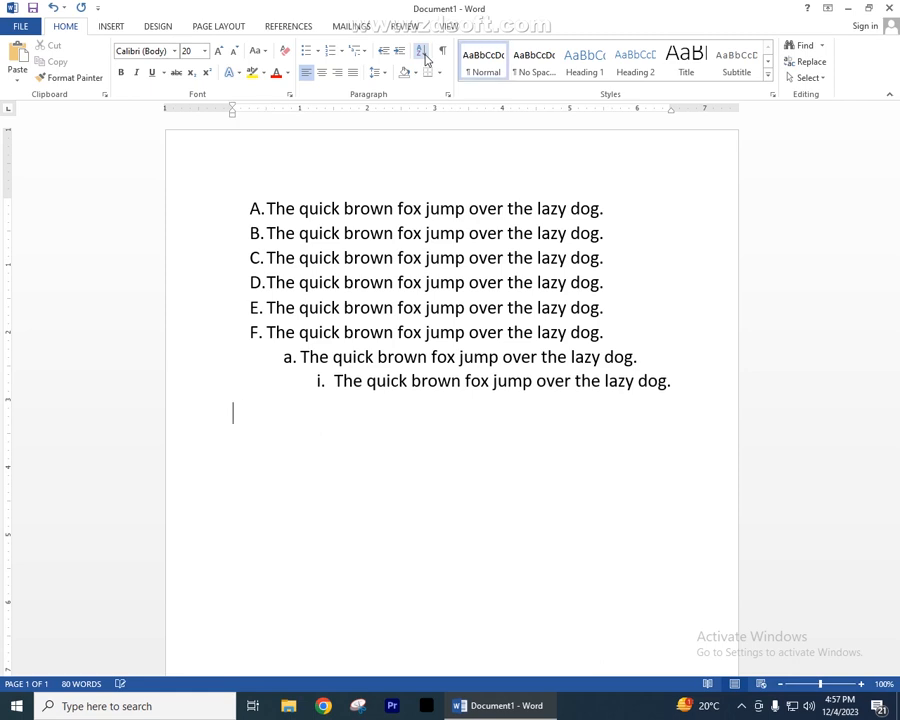
- Enter "1.", "2.", "3.", "4." and "5." on separate plain lines below the lettered list
type("1")
type("2")
type("3.")
type("4")
type("5.")
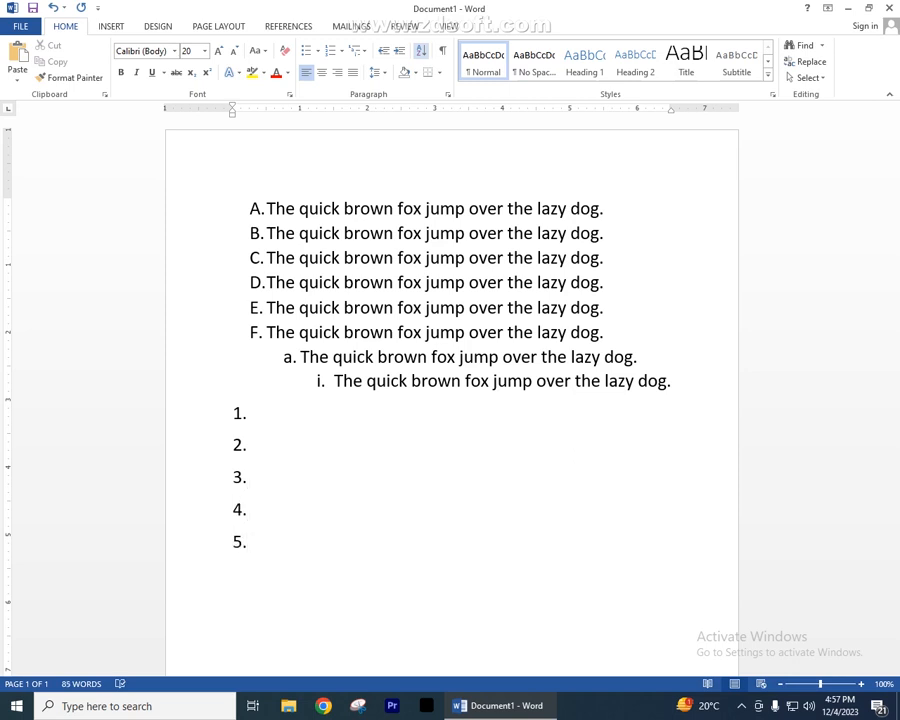
- Sort the five lines 1. to 5. as paragraphs by number in descending order
key("shift+Up")
key("shift+Up")
key("shift+Up")
key("shift+Up")
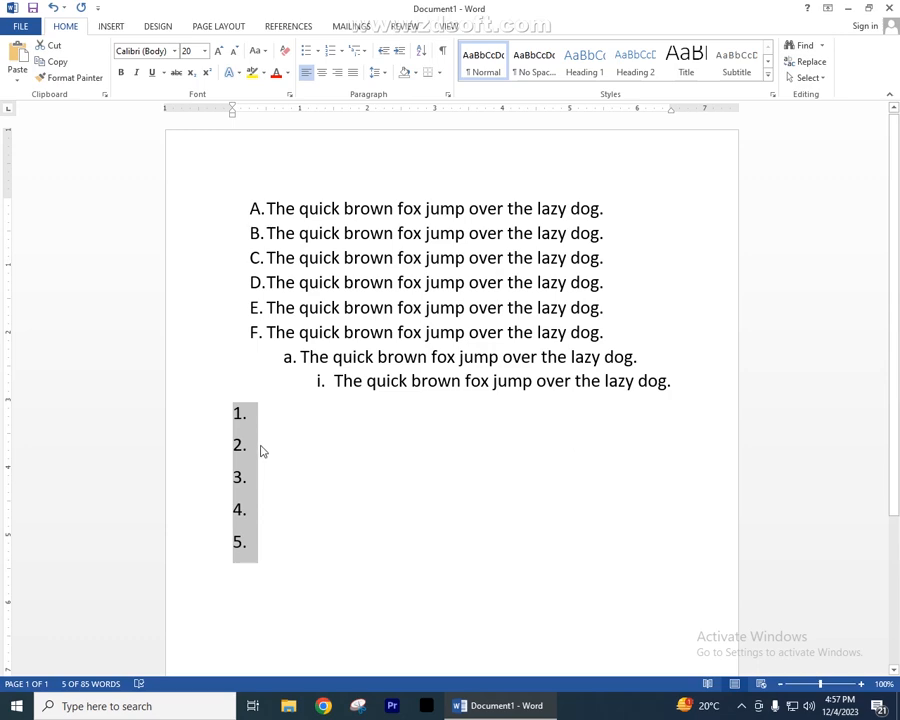
left_click(421, 50)
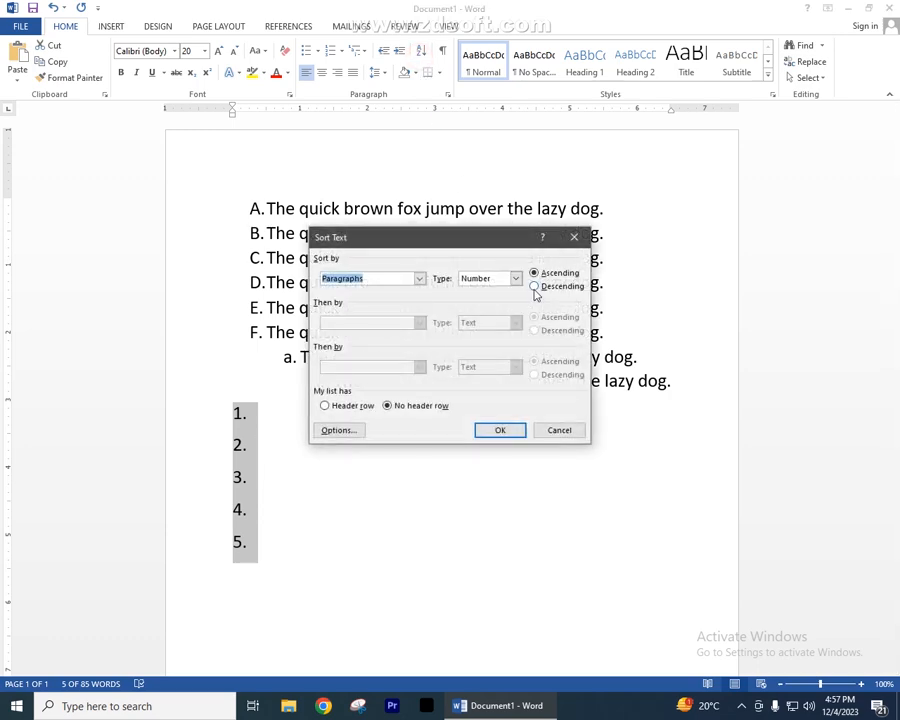
left_click(534, 286)
left_click(512, 430)
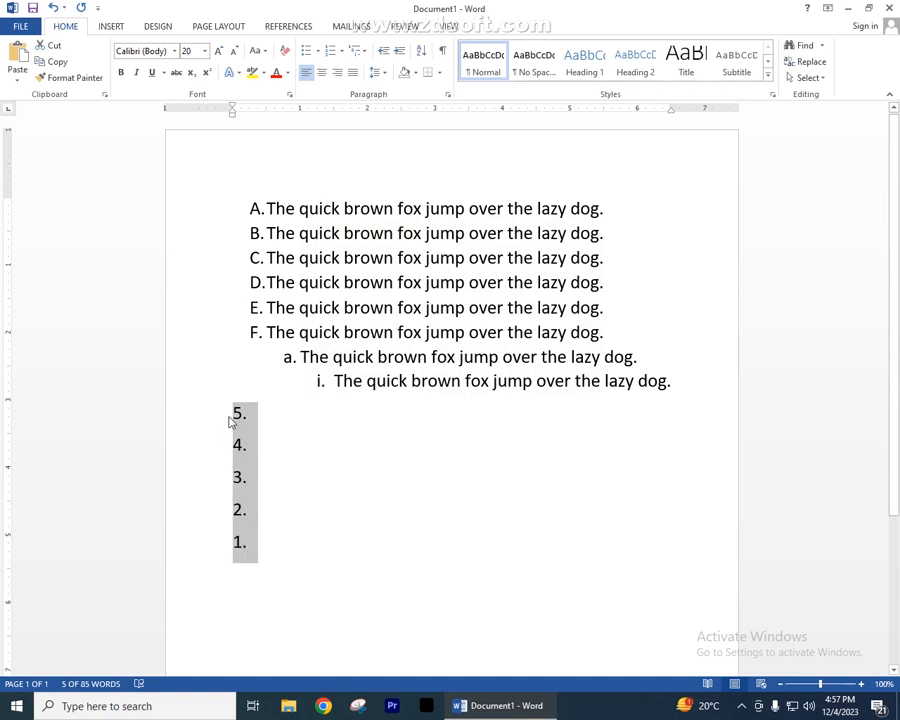
- Sort the five number lines as paragraphs by number in ascending order
left_click(421, 50)
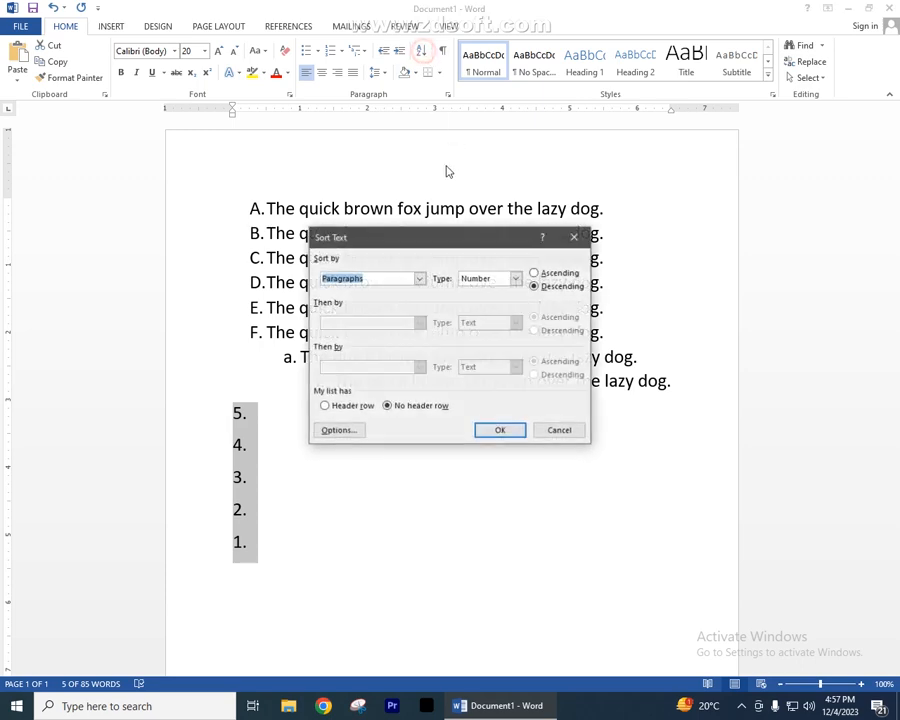
left_click(536, 273)
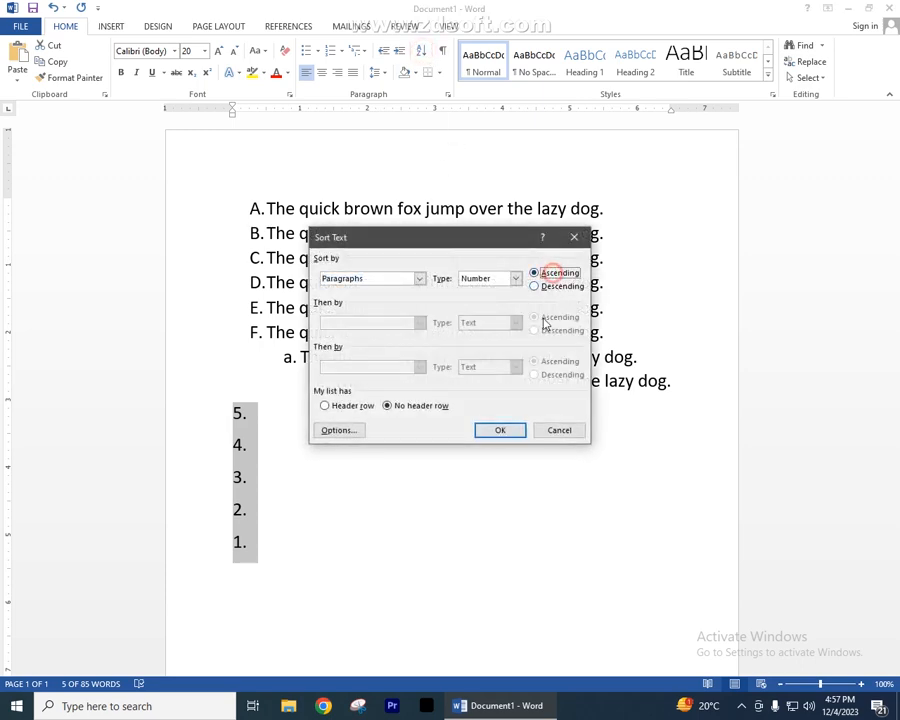
left_click(501, 429)
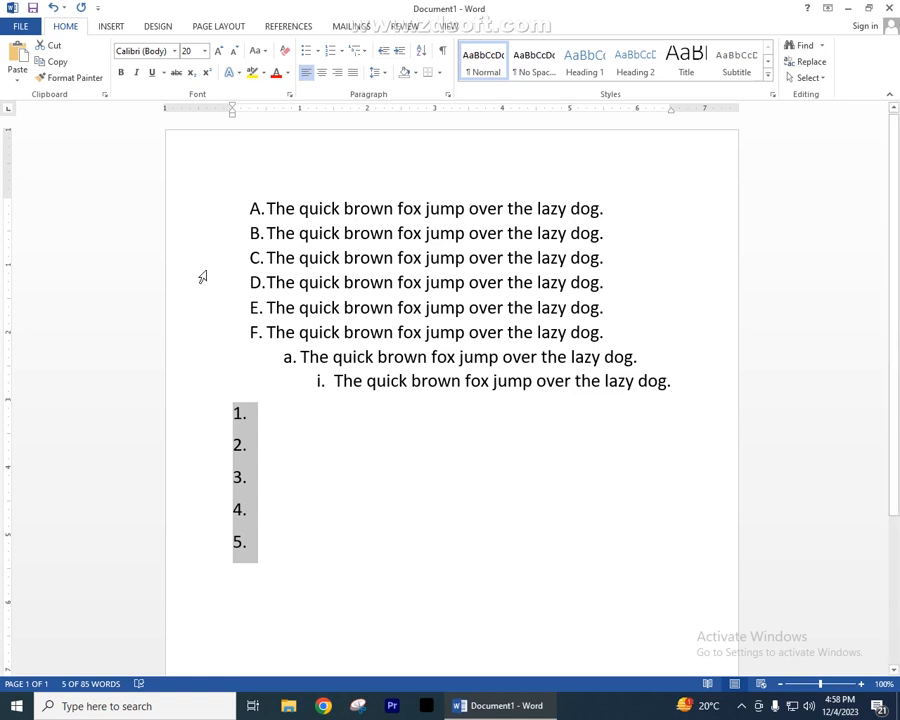
- Delete the five number lines and start an empty plain line below the lettered list
left_click_drag(193, 216, 199, 366)
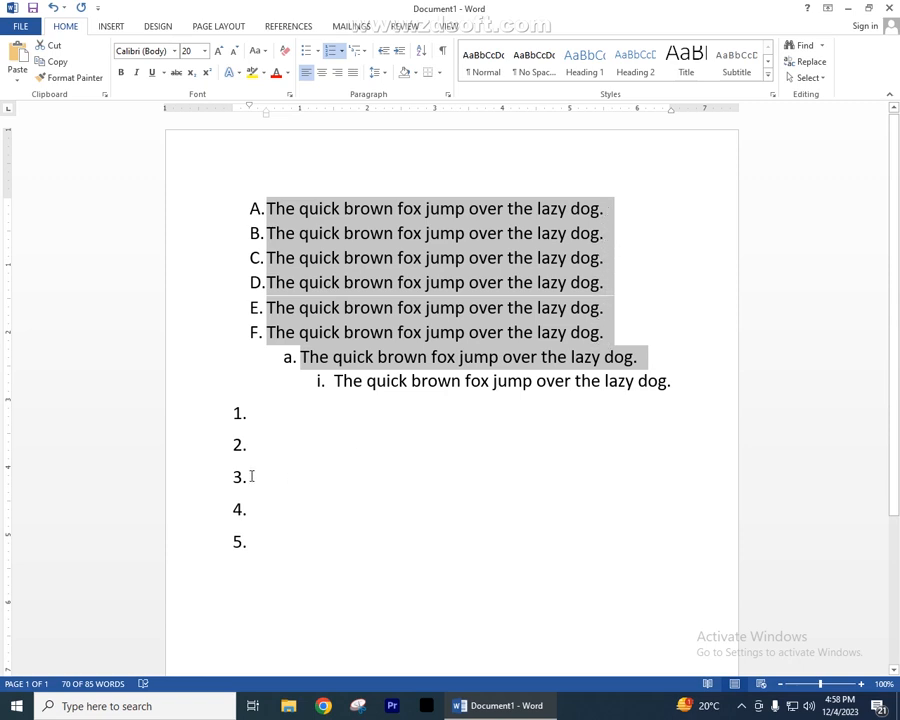
left_click_drag(186, 418, 186, 536)
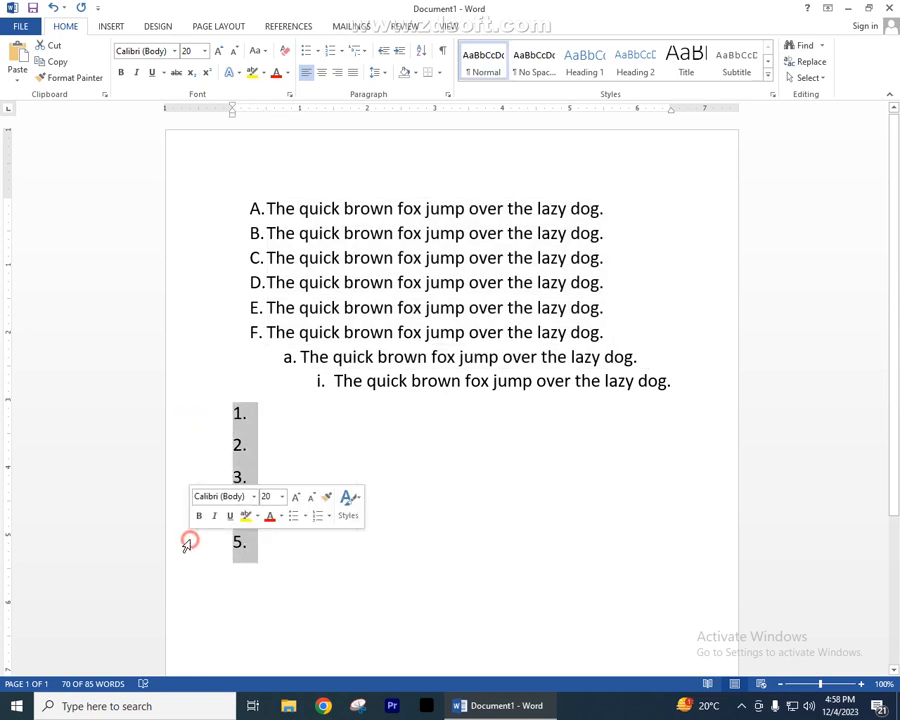
key("BackSpace")
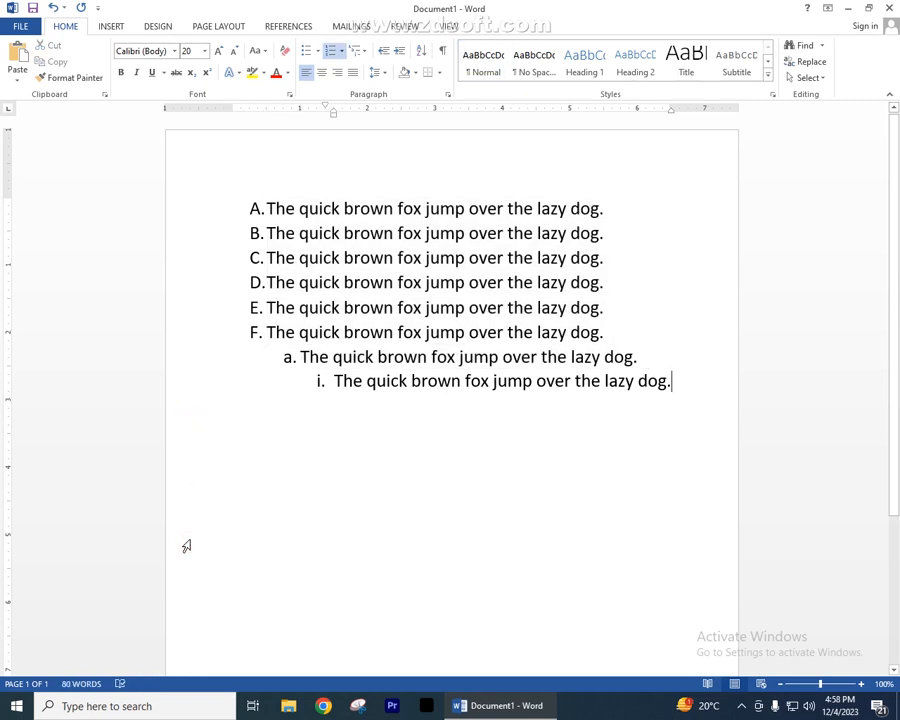
key("Return")
key("Return")
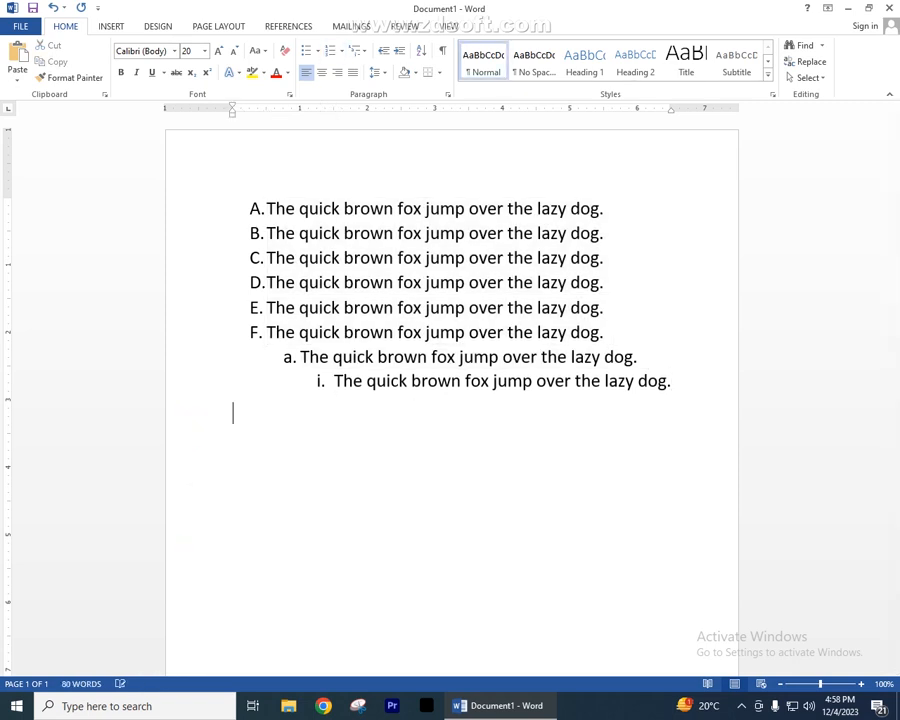
- Generate three paragraphs of sample text below the list with =rand(03)
type("=rand(03")
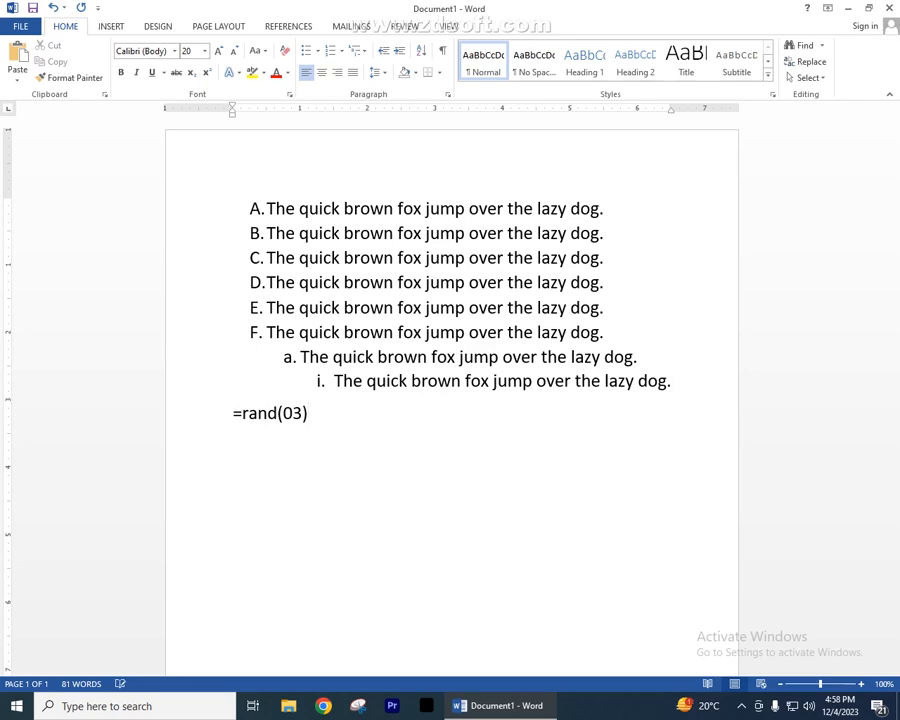
type(")")
key("Return")
scroll(185, 545, "up", 3)
scroll(396, 483, "up", 1)
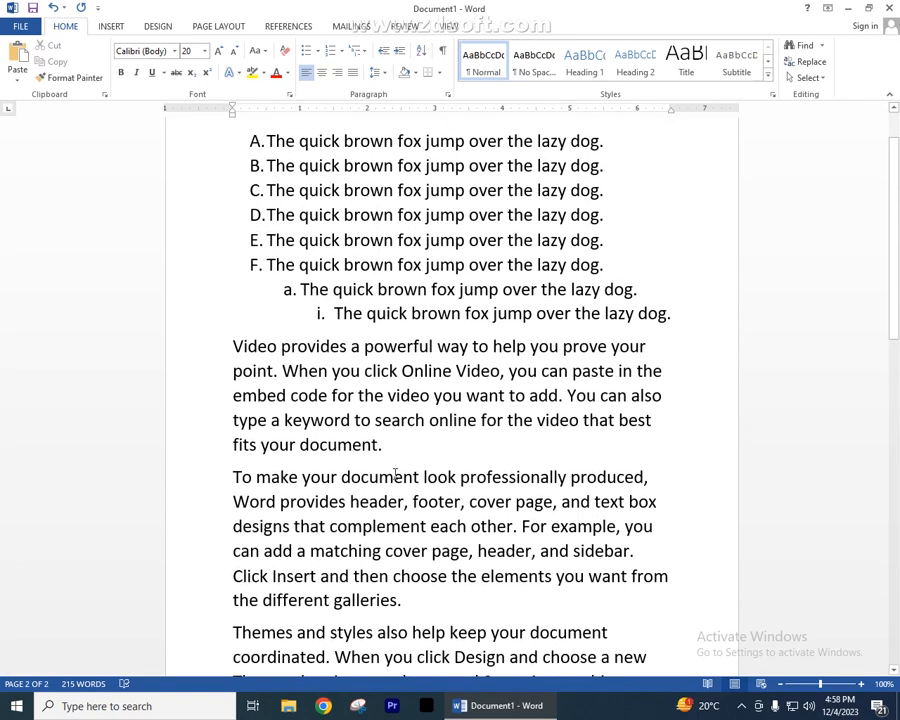
- Merge the three sample paragraphs into one, with a space between "document." and "To"
left_click(386, 445)
key("Delete")
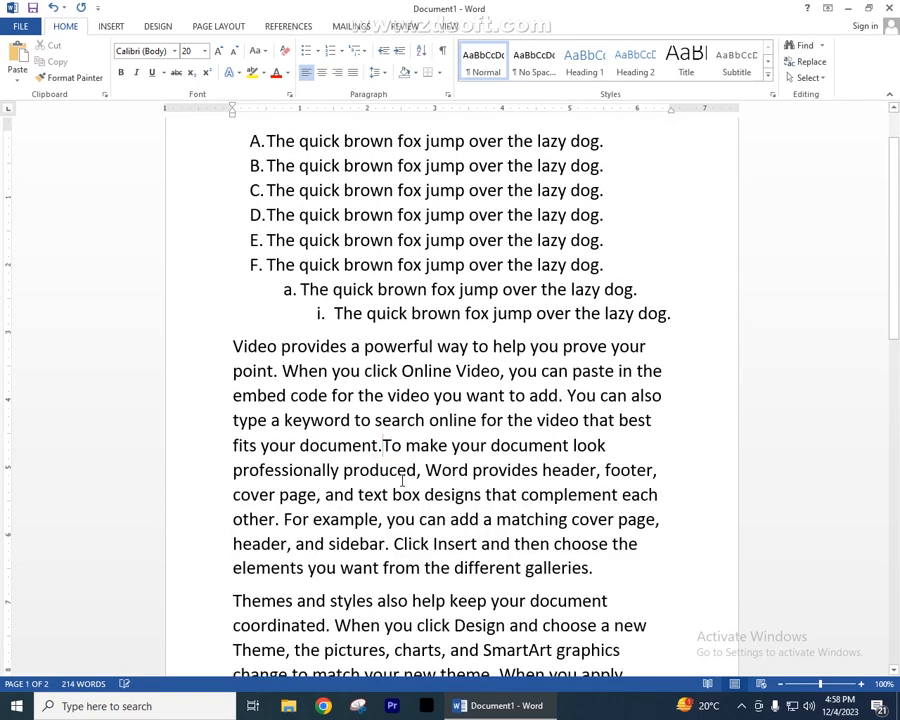
scroll(486, 476, "down", 2)
left_click(595, 398)
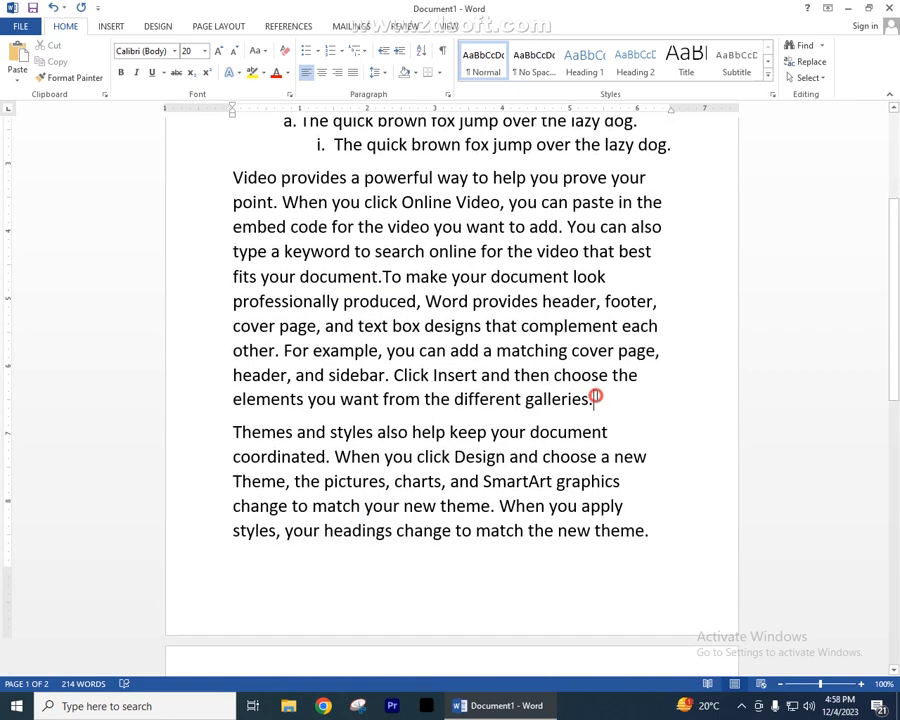
key("Delete")
scroll(478, 403, "up", 1)
scroll(478, 403, "down", 1)
left_click(387, 304)
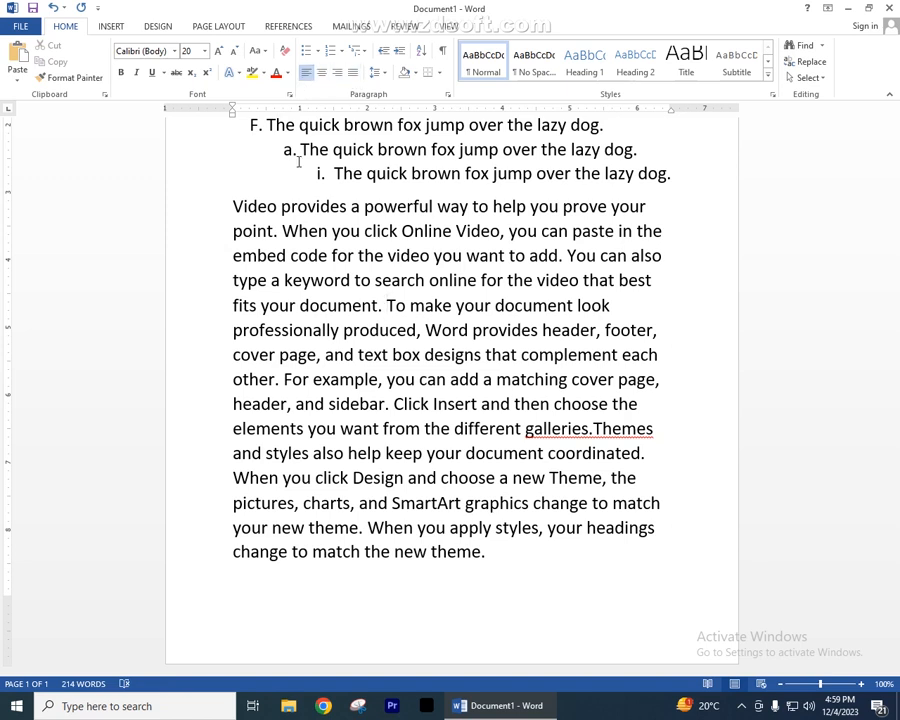
- Center the merged sample paragraph
left_click_drag(179, 209, 182, 563)
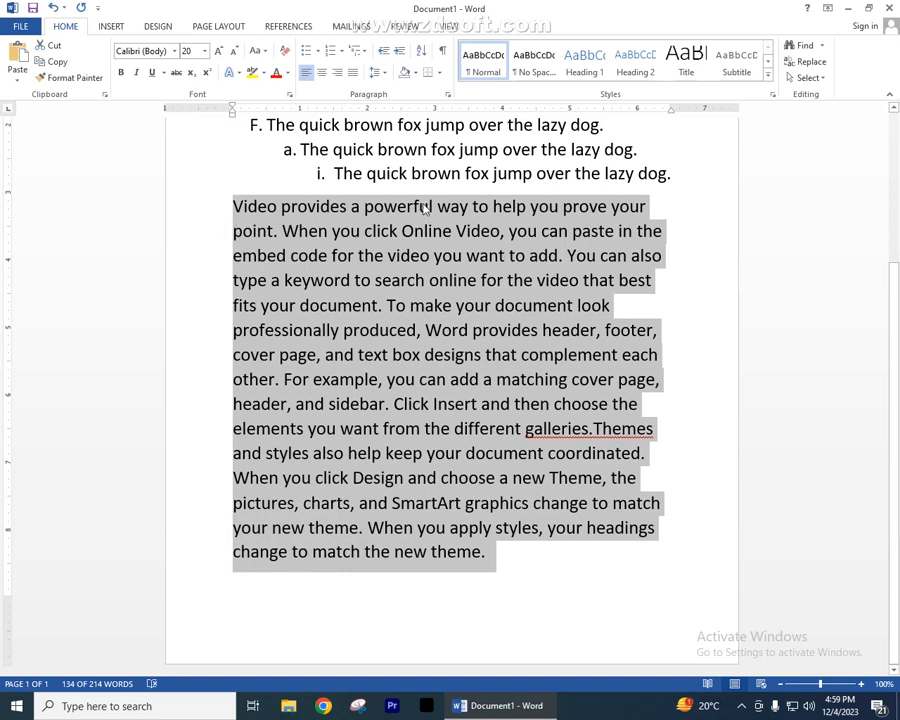
left_click(322, 73)
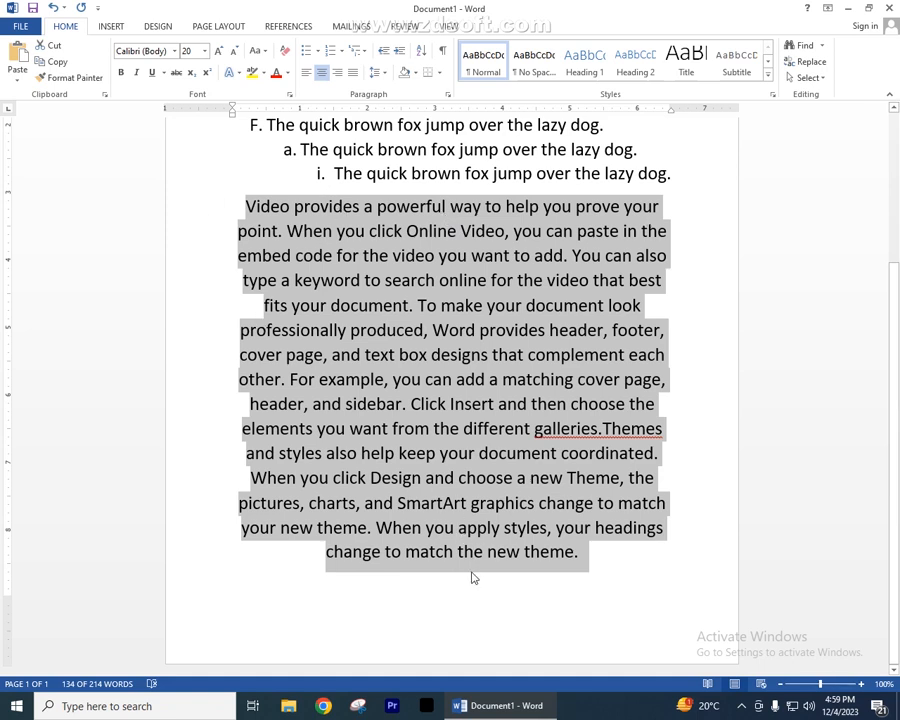
left_click(447, 206)
- Add a separate line above the sample paragraph reading "Video provides a powerful way to help you prove"
left_click(244, 207)
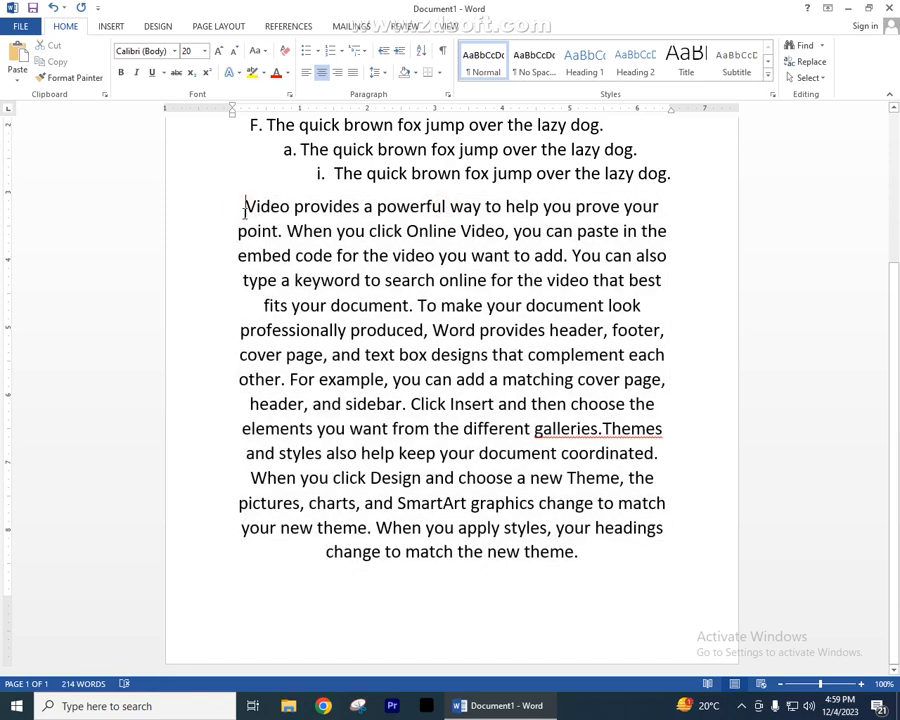
key("Return")
left_click(254, 208)
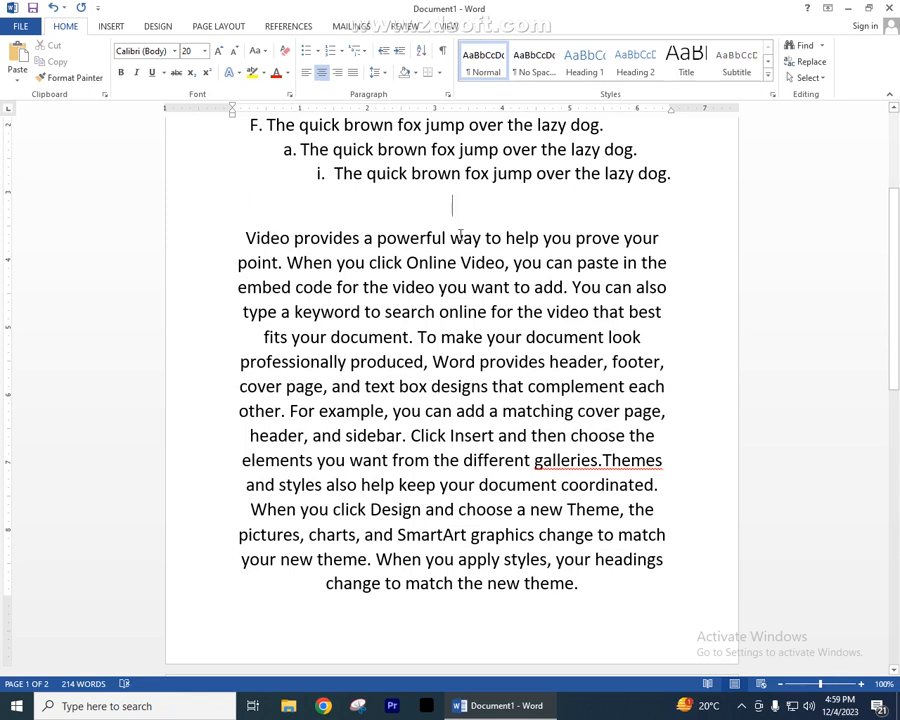
type("Vid")
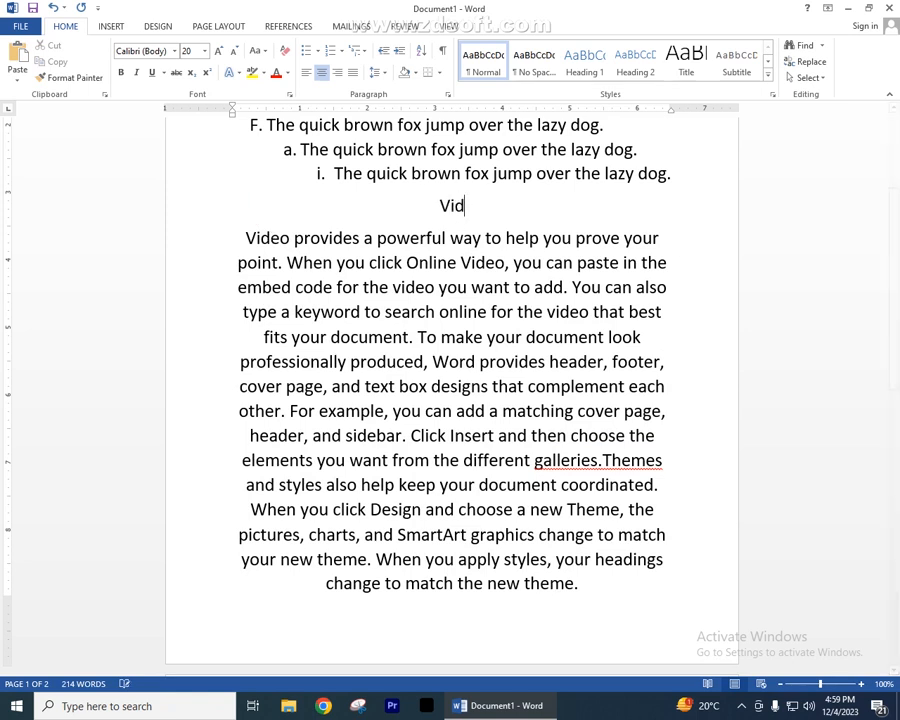
type("eo provi")
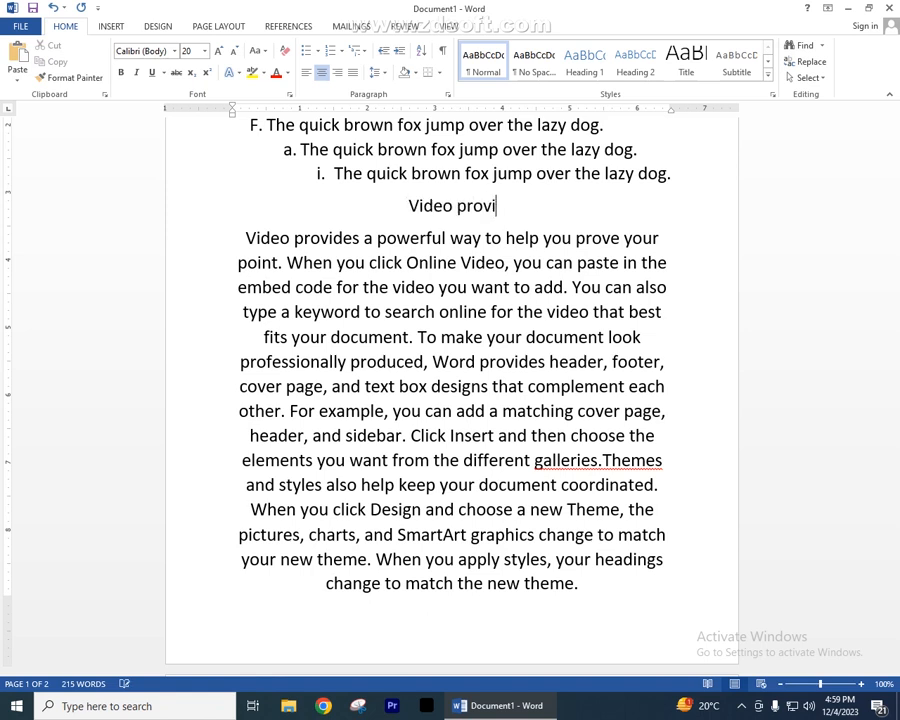
type("des a powerful way to help you prove")
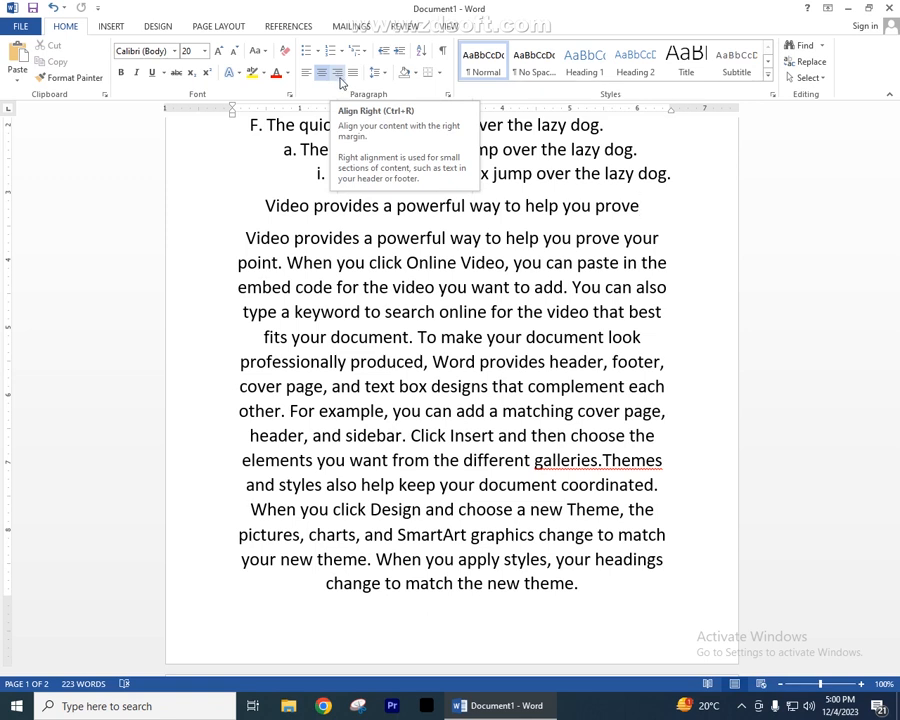
- Try right, justified and left alignment on the added line and the sample paragraph
left_click_drag(215, 210, 211, 593)
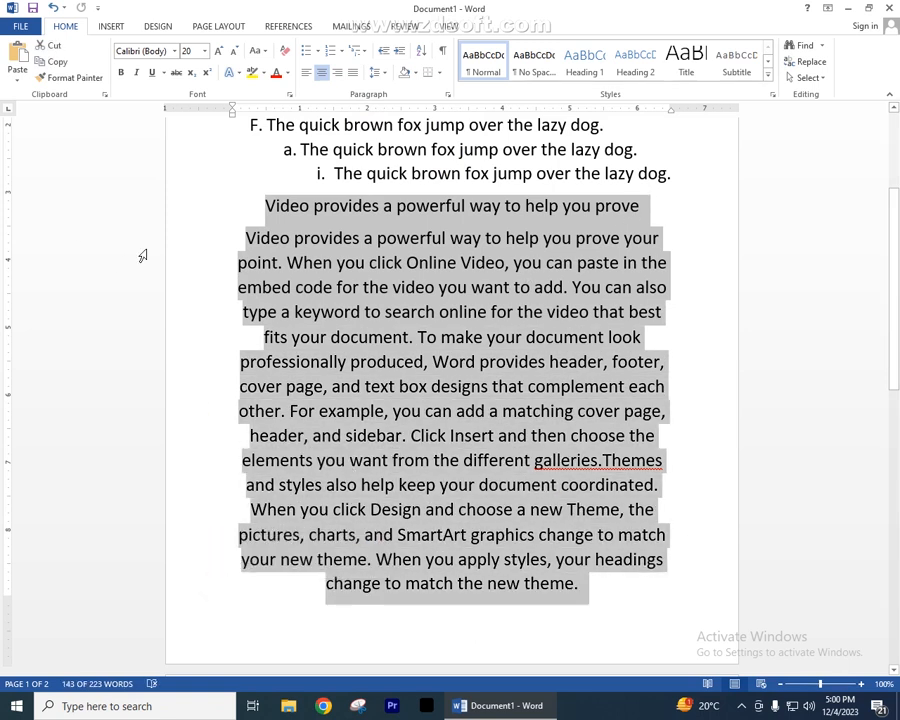
left_click(337, 72)
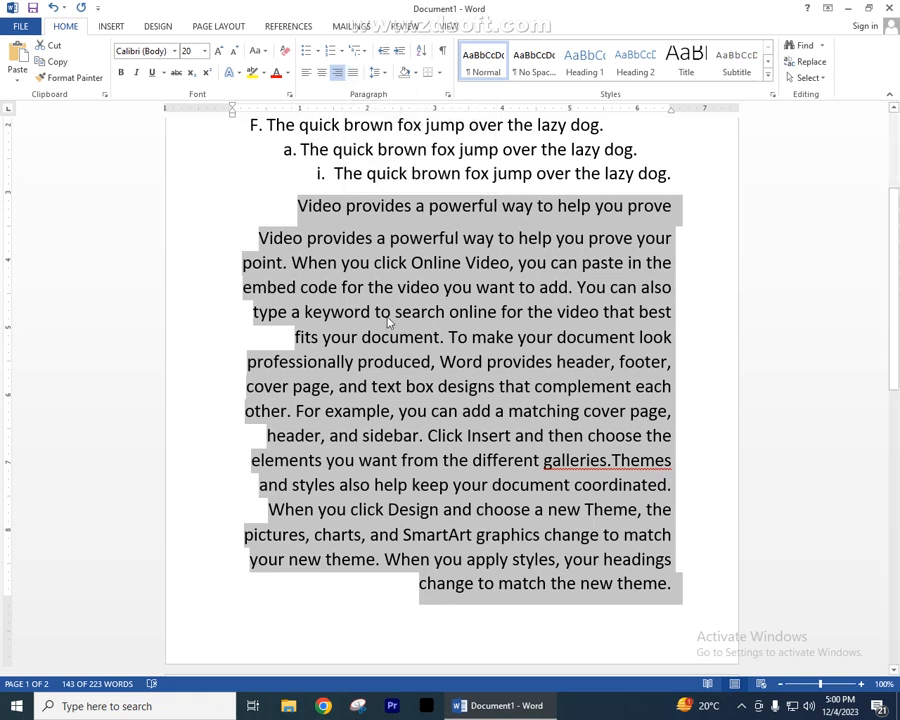
left_click(355, 78)
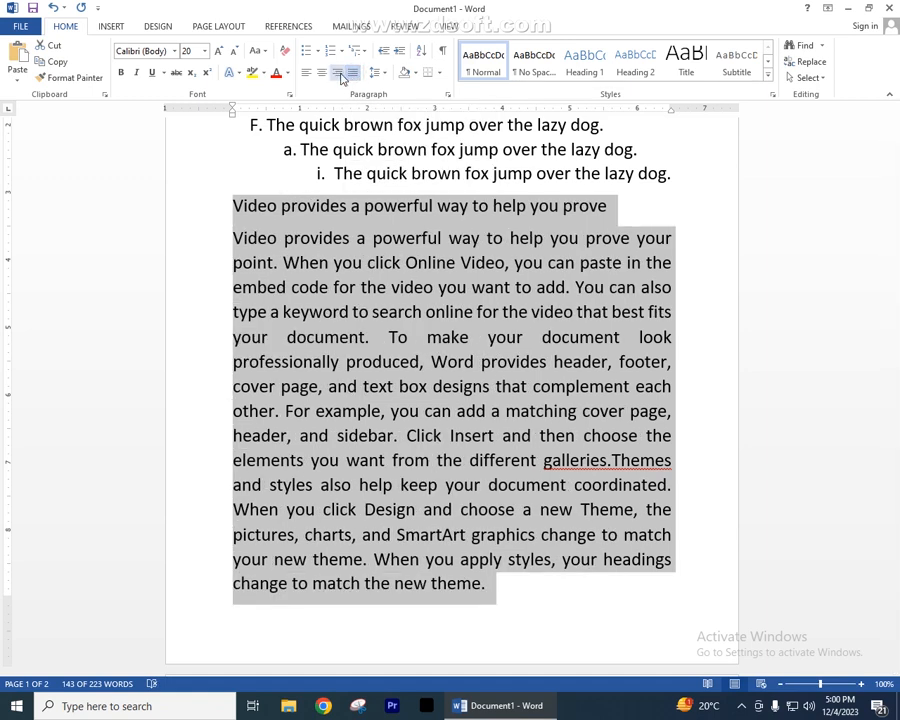
left_click(341, 77)
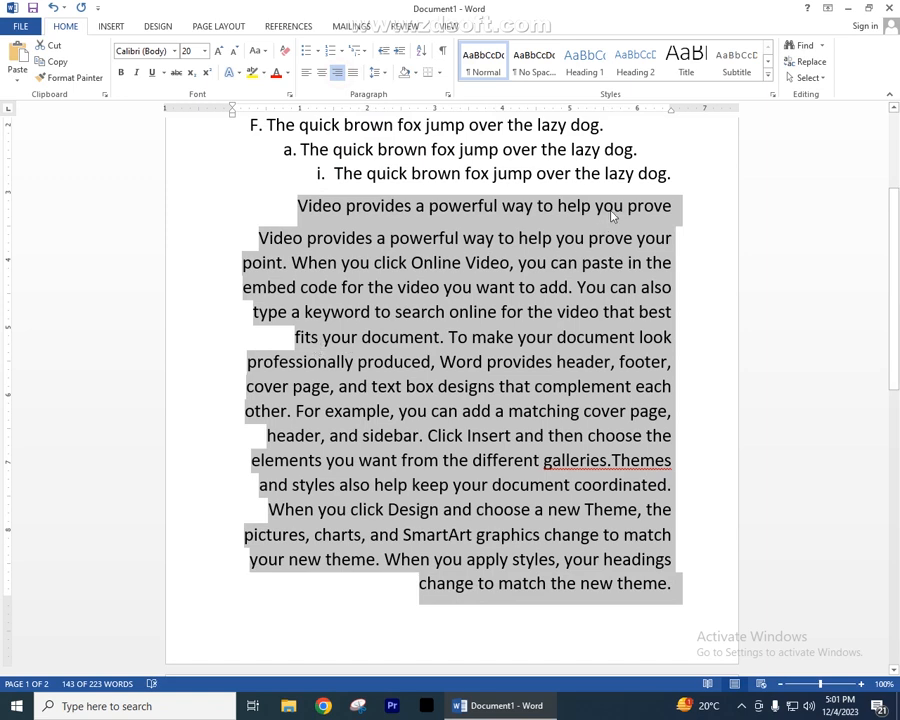
left_click(305, 73)
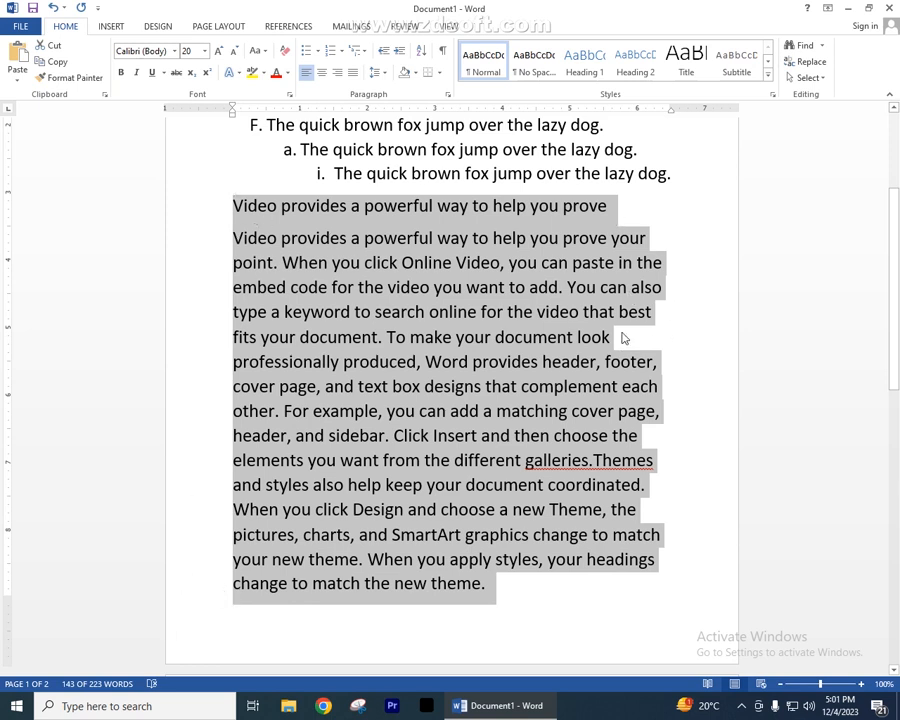
- Insert the missing space between "galleries." and "Themes", and justify the added line and the sample paragraph
left_click(593, 460)
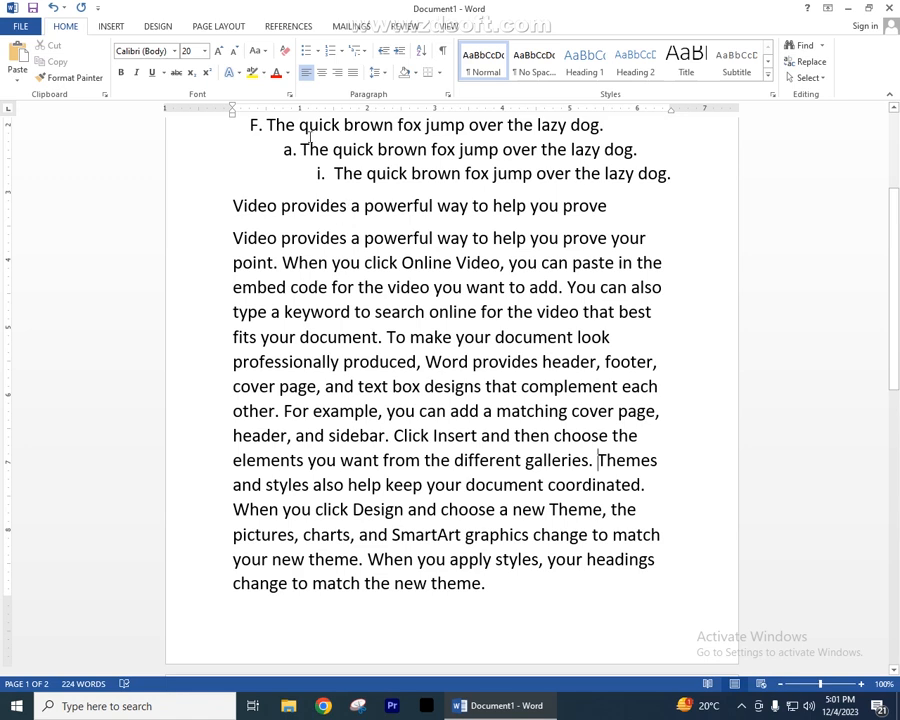
left_click_drag(201, 208, 201, 600)
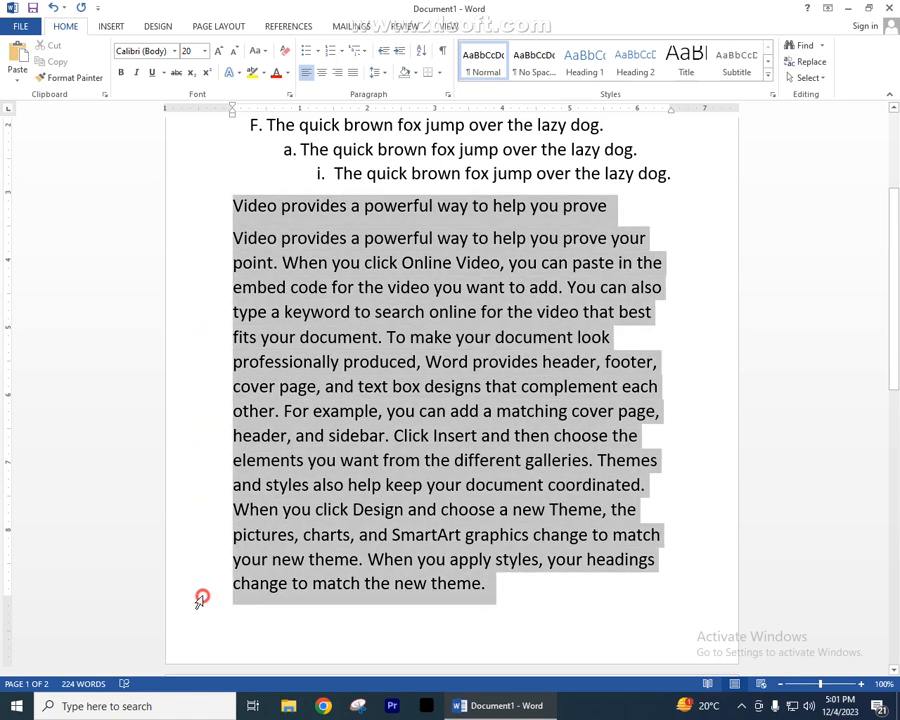
left_click(354, 74)
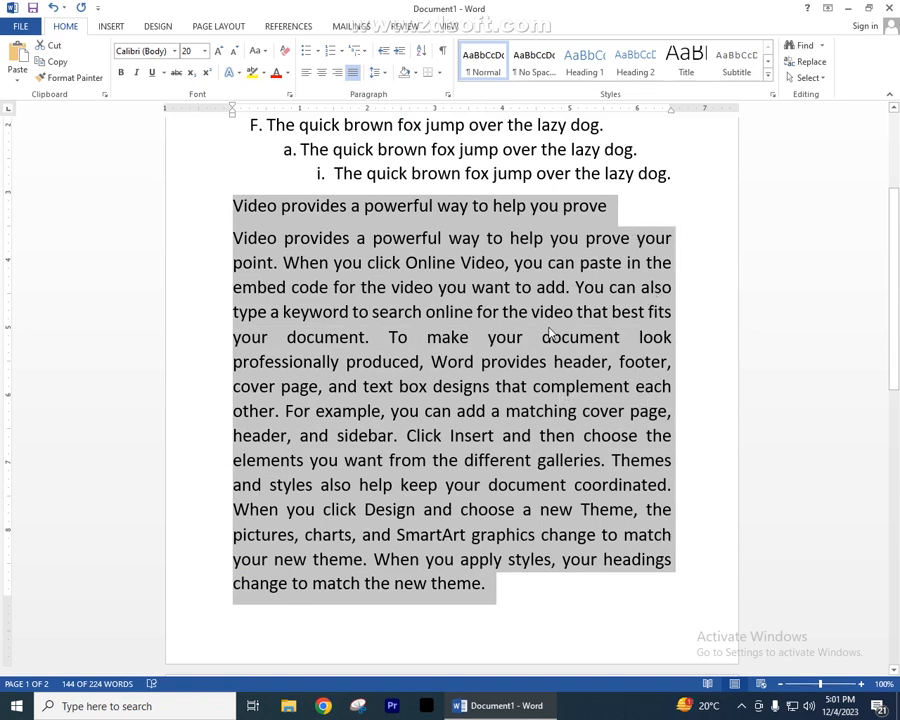
left_click(344, 340)
left_click(218, 341)
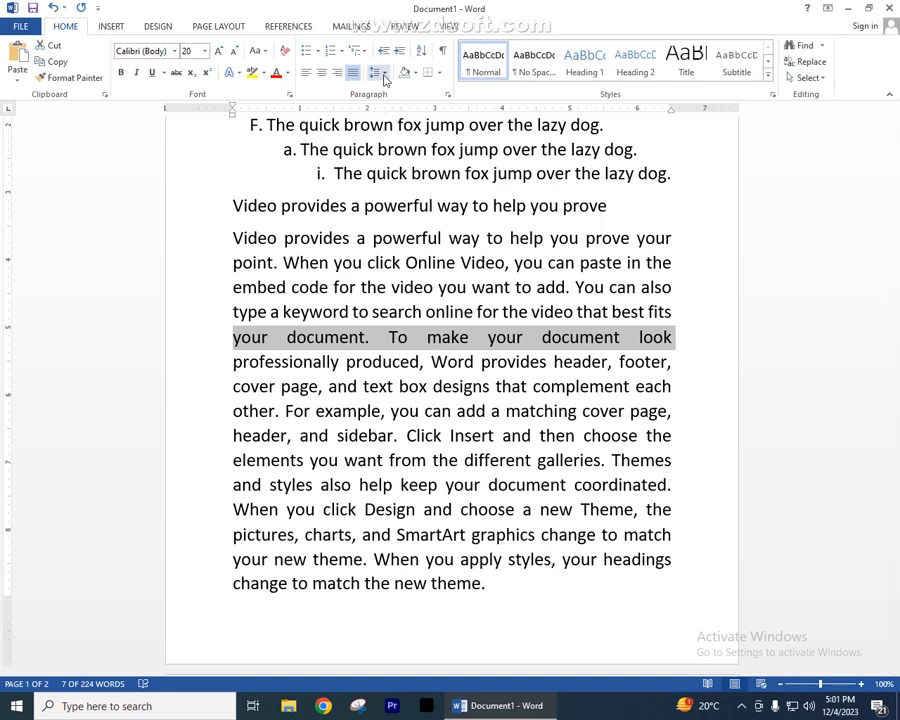
- Preview the line and paragraph spacing options on the added line and sample paragraph without applying one
left_click_drag(213, 212, 227, 583)
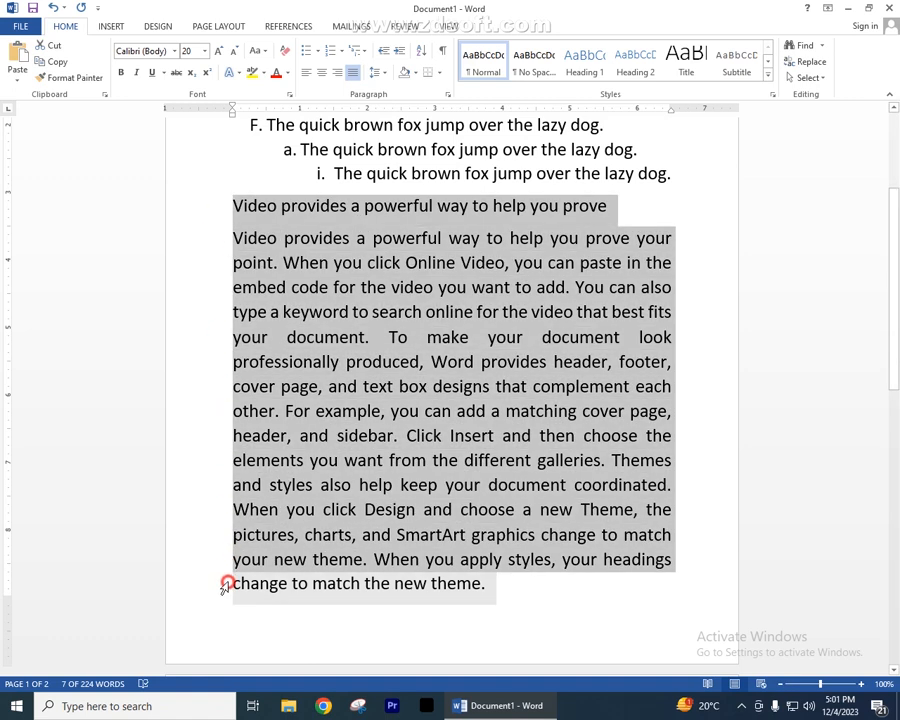
left_click(378, 72)
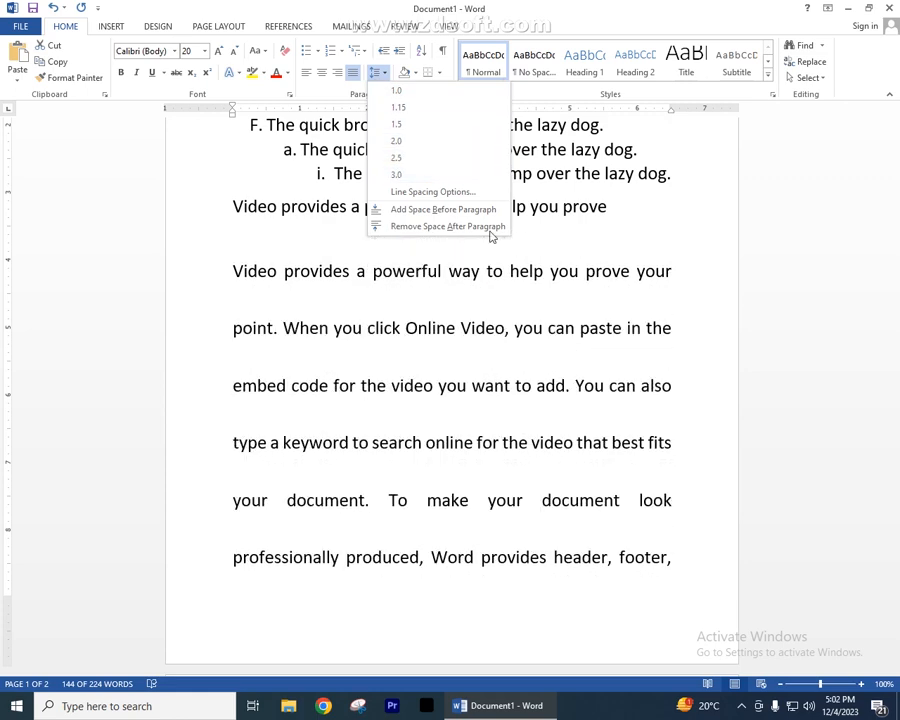
left_click(528, 358)
left_click(377, 72)
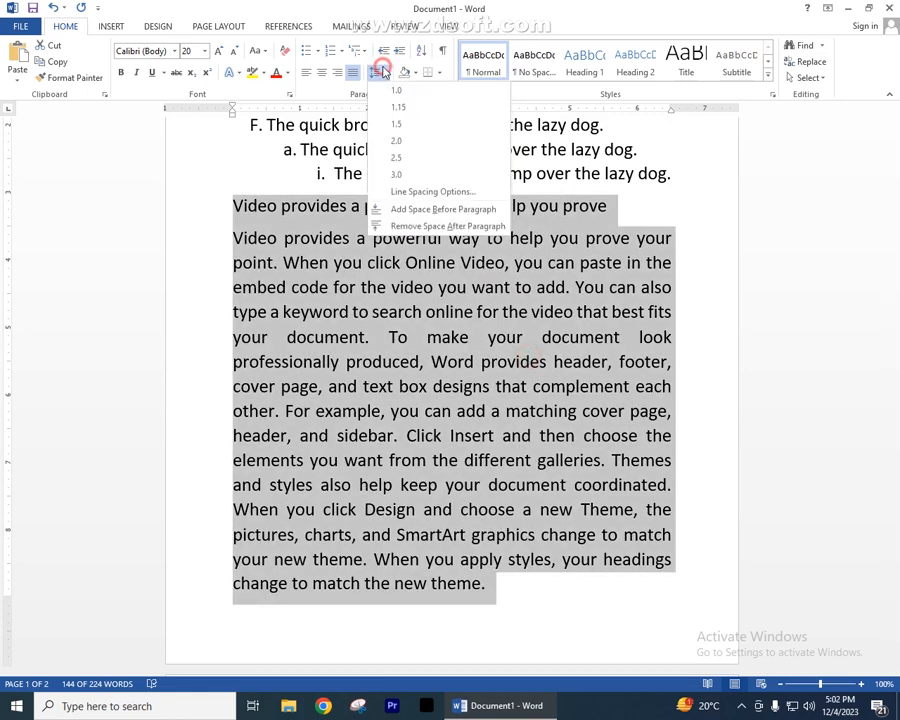
left_click(318, 210)
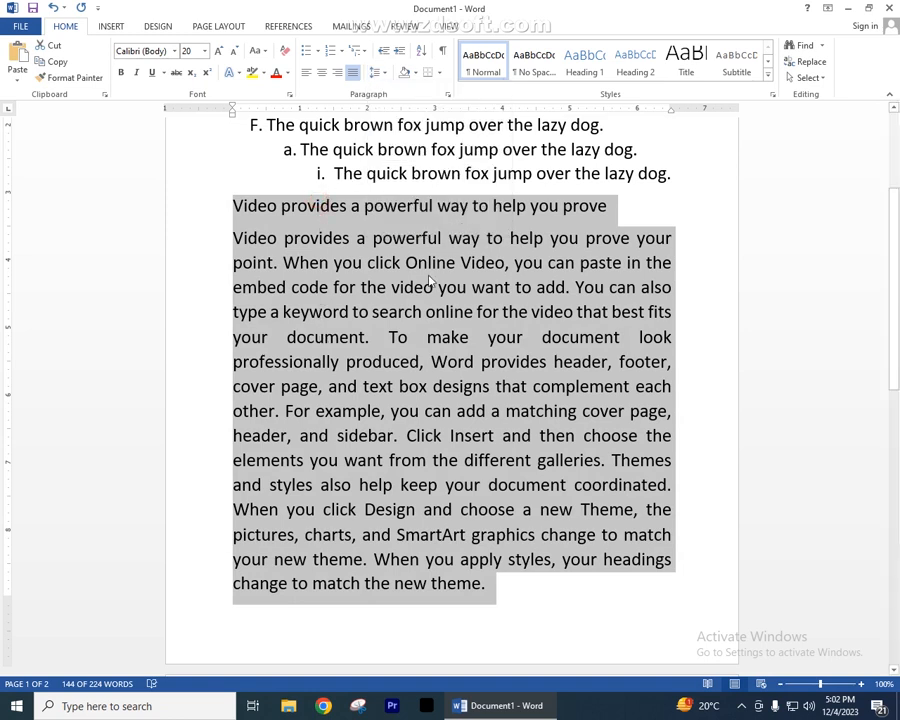
- Apply the lightest green theme color as shading behind the added line and sample paragraph
left_click(415, 75)
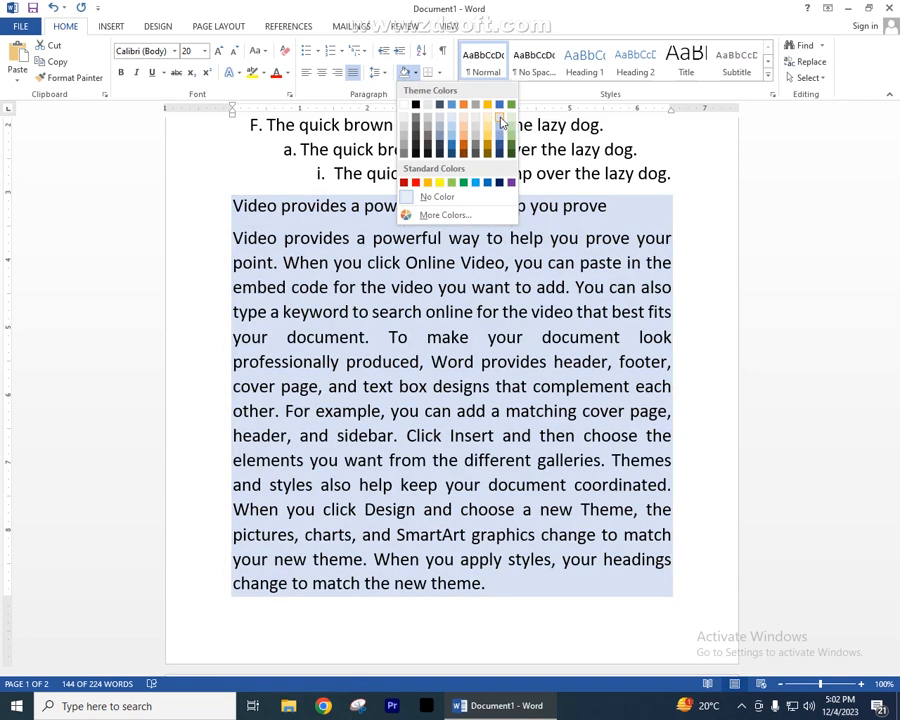
left_click(509, 121)
left_click(392, 336)
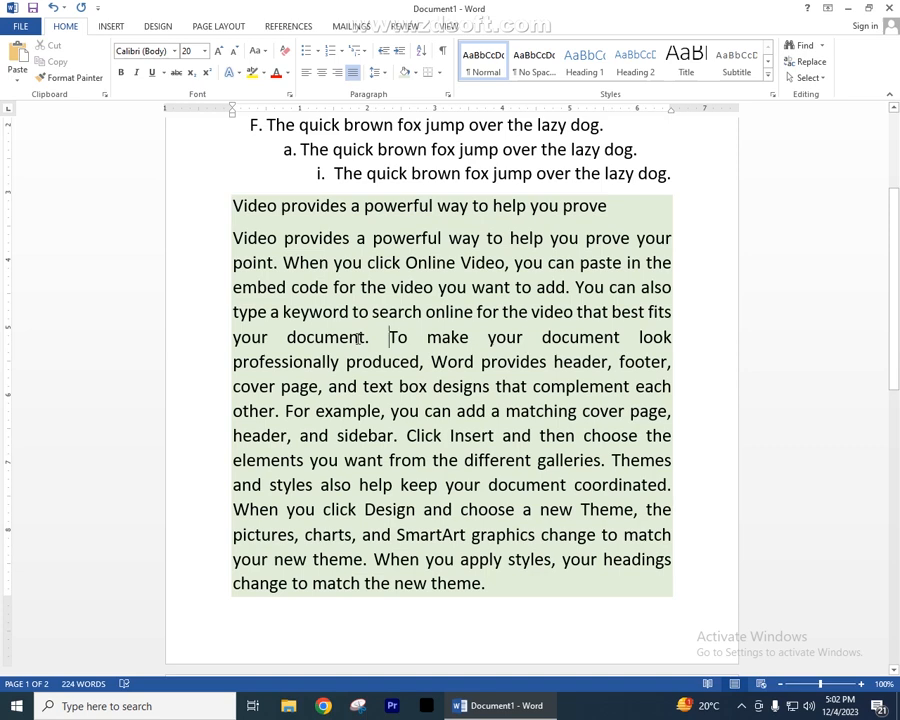
- Review the available paragraph border options without applying one
left_click(439, 73)
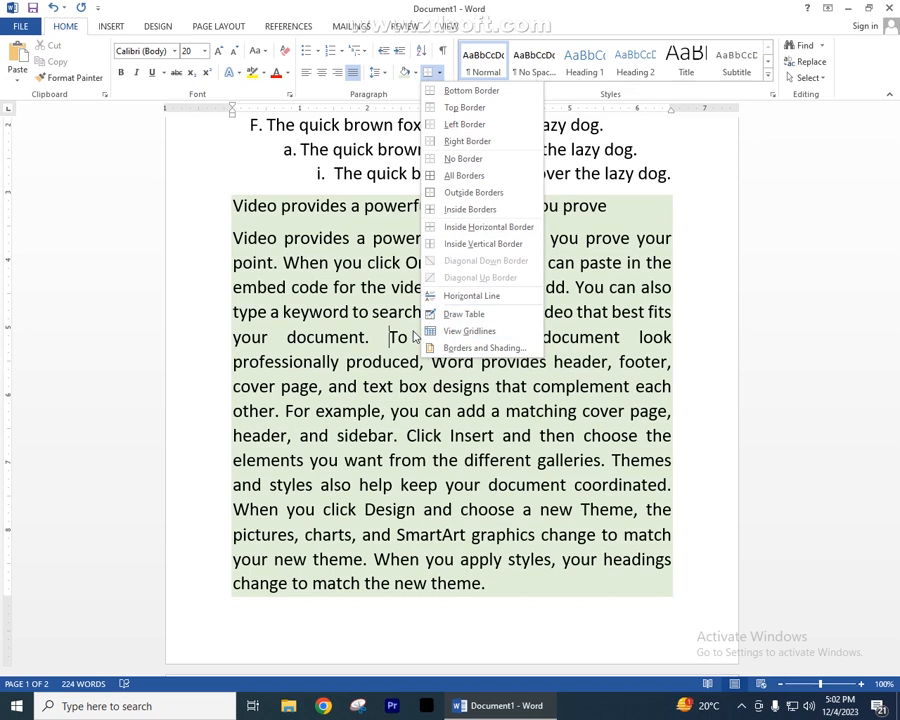
left_click(692, 333)
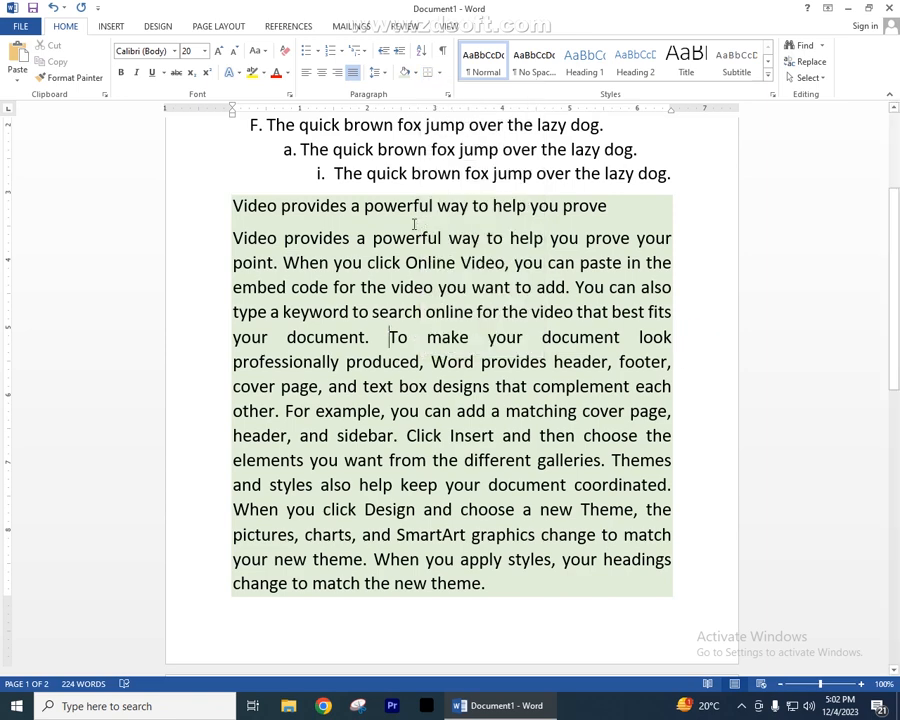
- Show paragraph marks and other hidden formatting symbols throughout the document
scroll(386, 231, "up", 3)
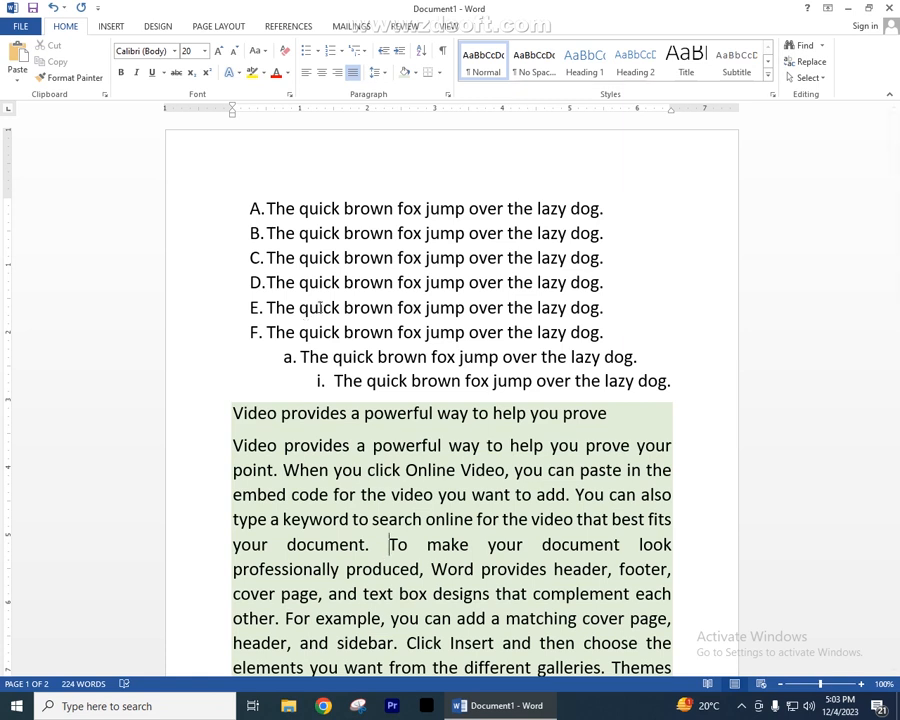
left_click(443, 52)
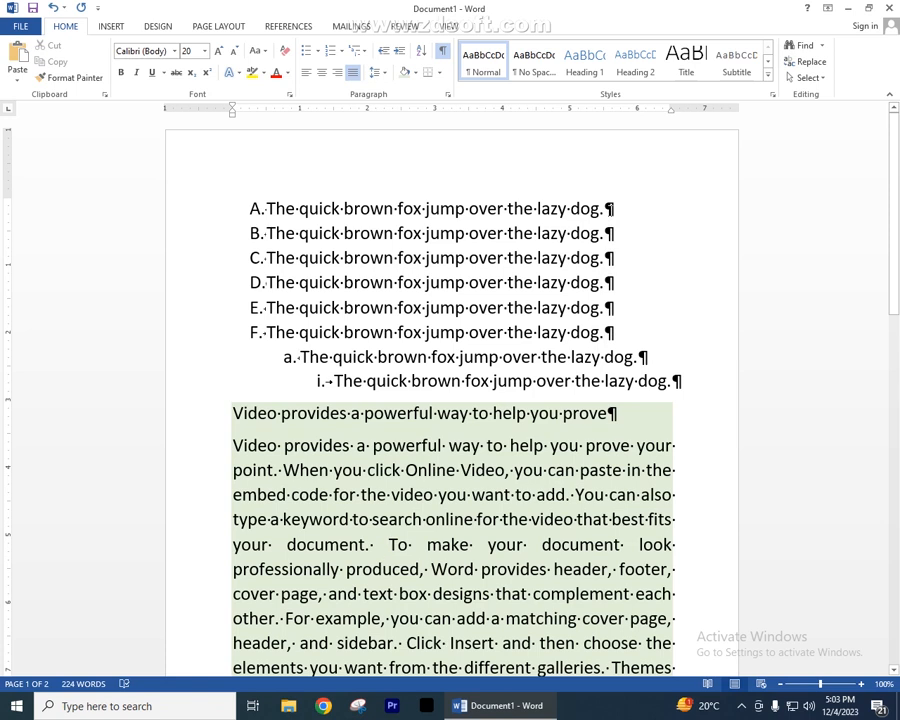
- Increase the indent of list items A through a by several levels, and decrease it back to the left margin
left_click(609, 208)
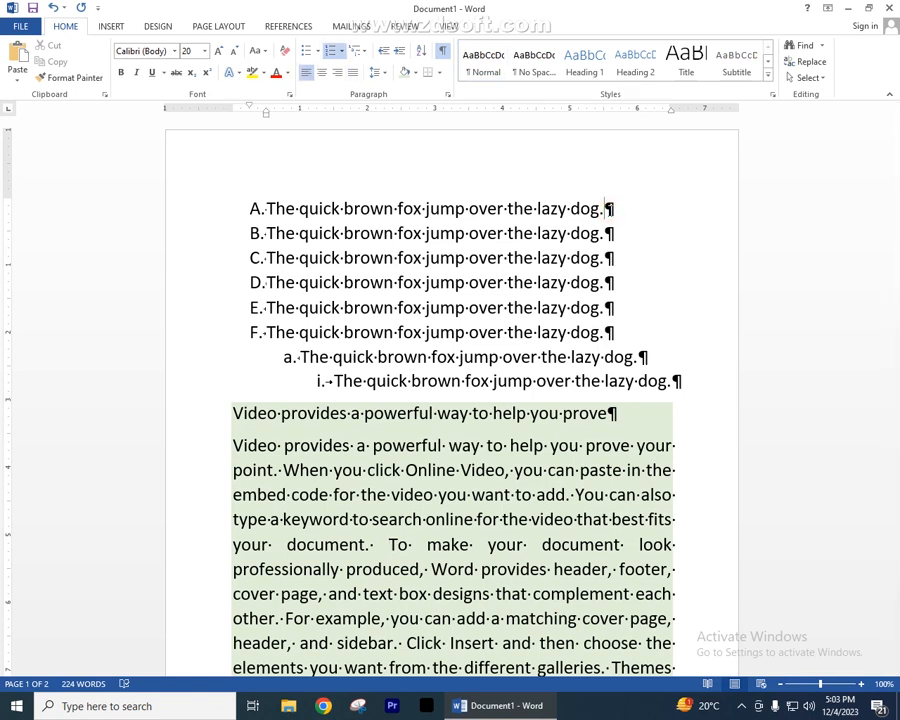
left_click(608, 208)
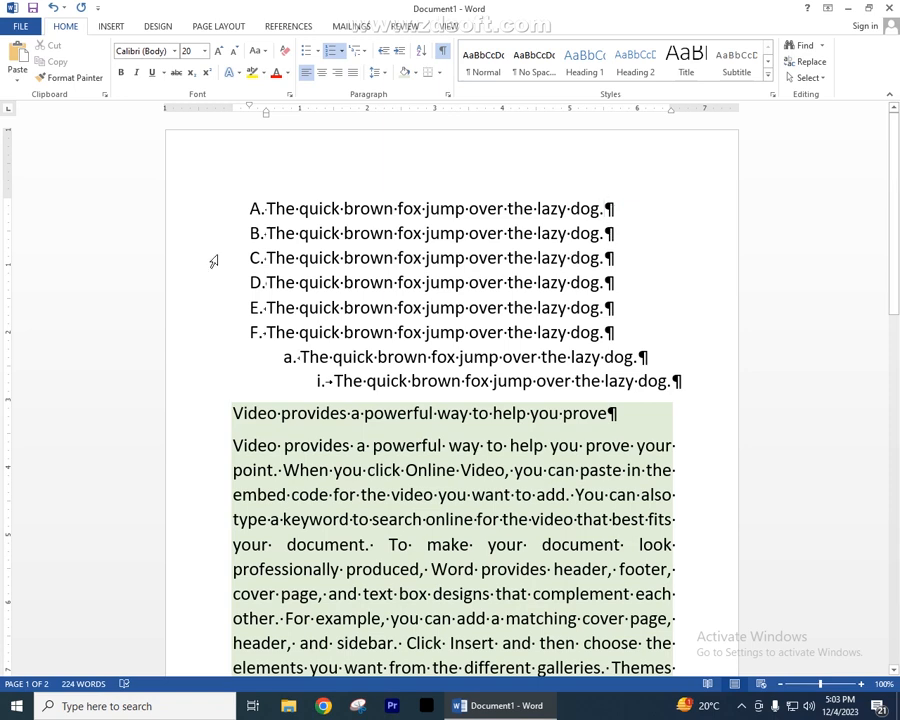
left_click_drag(186, 210, 195, 352)
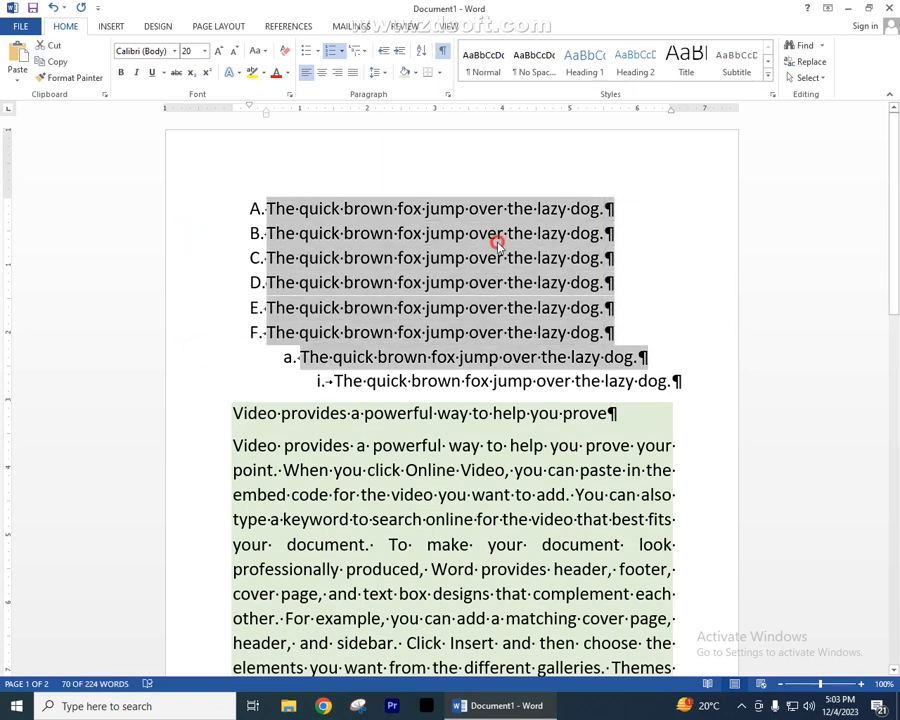
left_click(497, 235)
left_click_drag(199, 213, 190, 350)
left_click(399, 51)
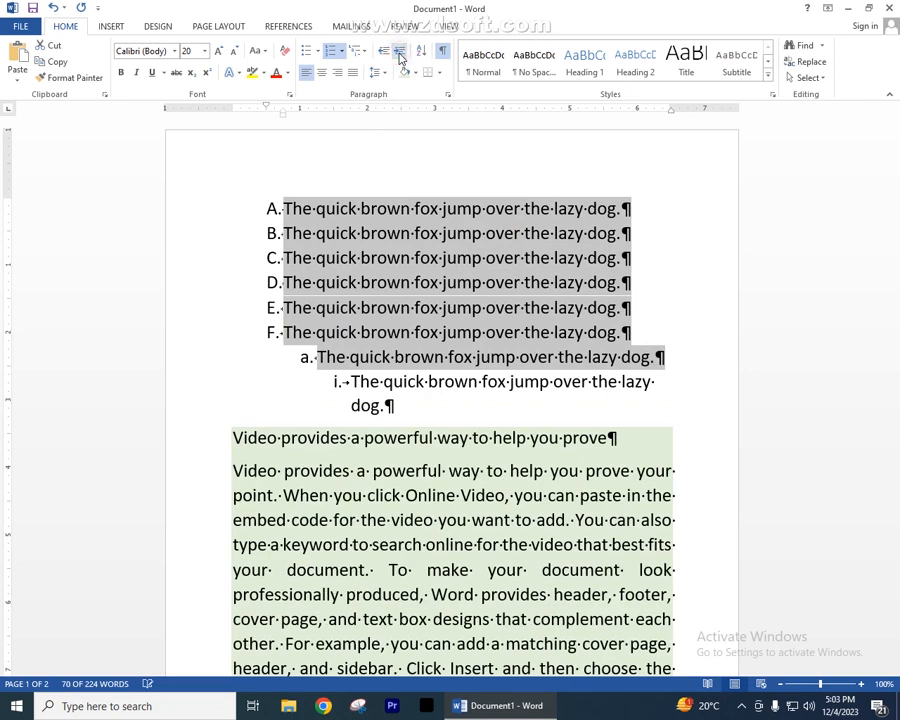
left_click(399, 52)
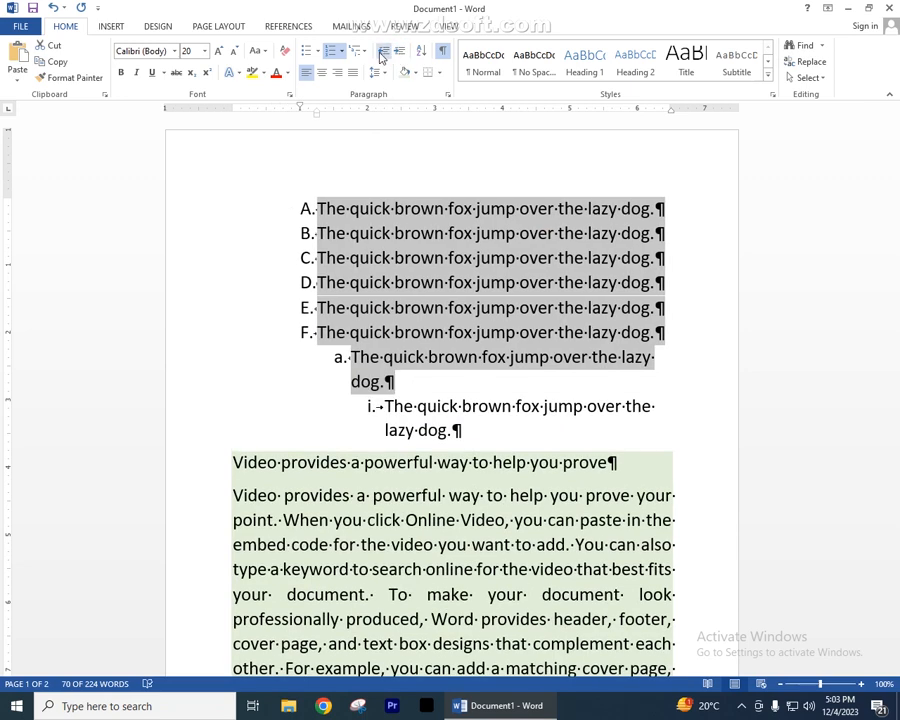
left_click(382, 52)
left_click(382, 52)
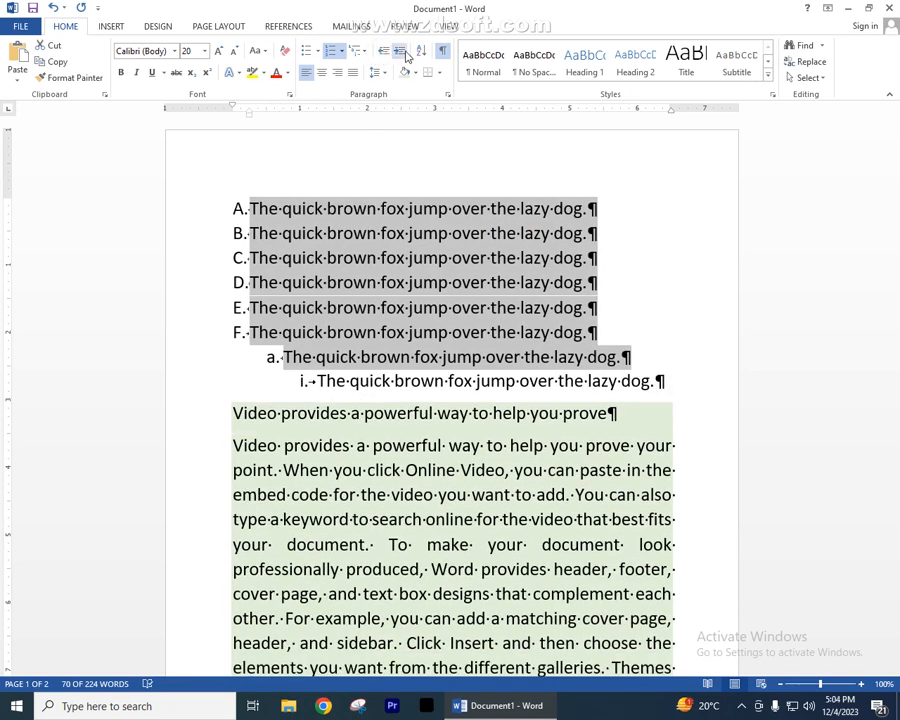
- Demonstrate increasing and decreasing the selected list items' indent repeatedly, finishing one level in from the left margin
left_click(399, 51)
left_click(404, 55)
left_click(404, 55)
left_click(404, 55)
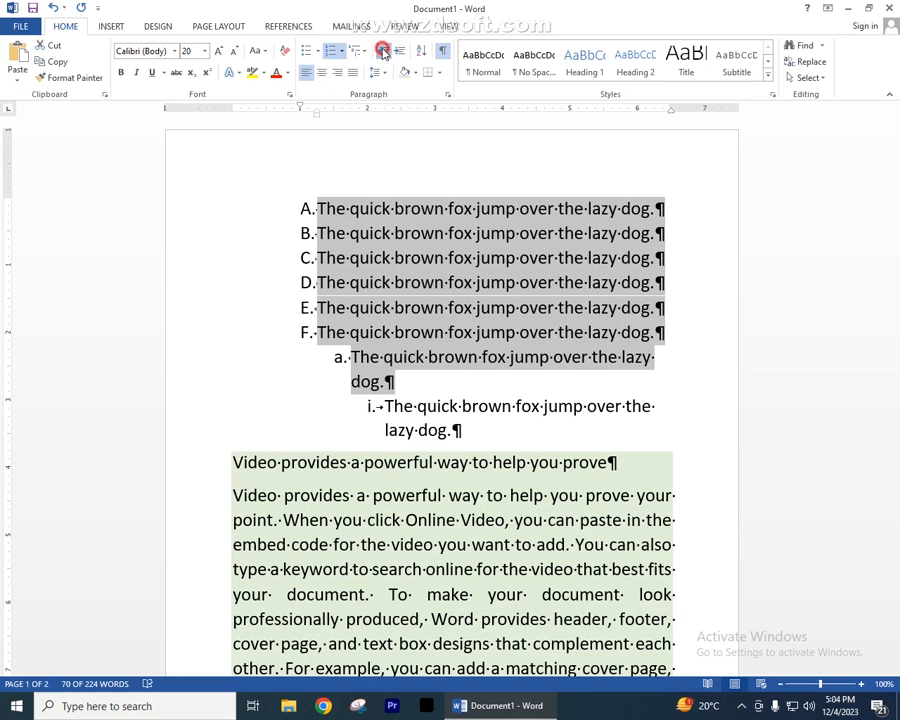
left_click(383, 52)
left_click(383, 52)
left_click(398, 53)
left_click(383, 52)
left_click(398, 52)
left_click(383, 52)
left_click(398, 52)
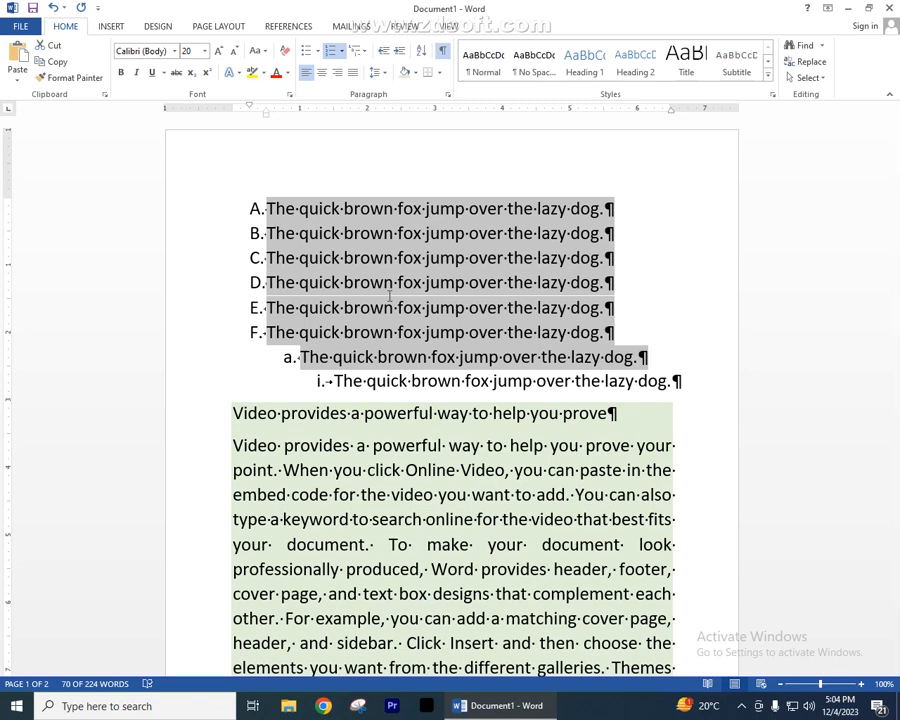
scroll(390, 296, "down", 3)
scroll(388, 300, "up", 2)
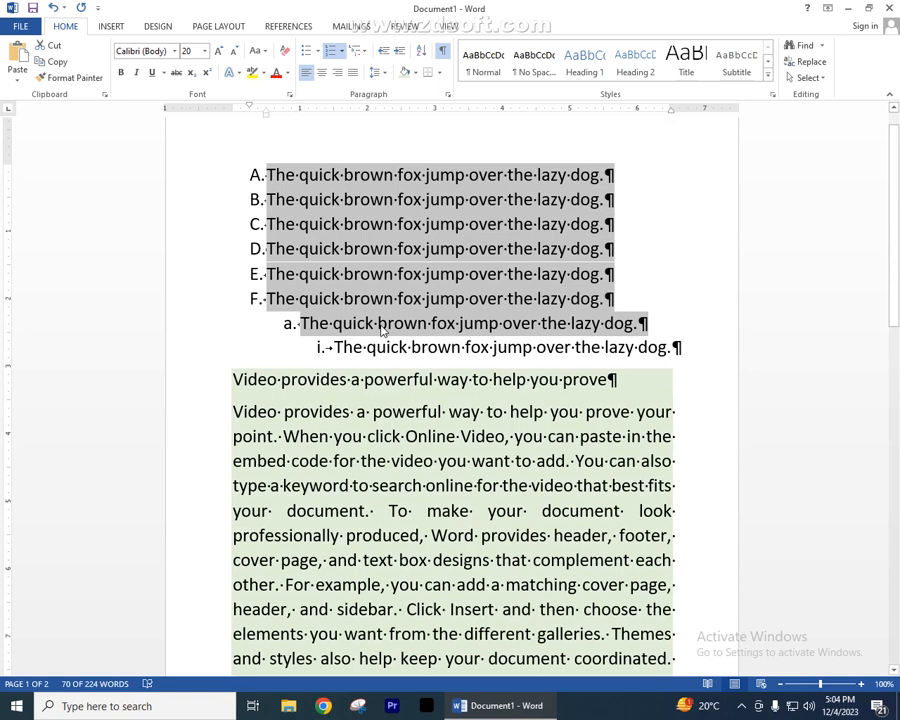
left_click(289, 324)
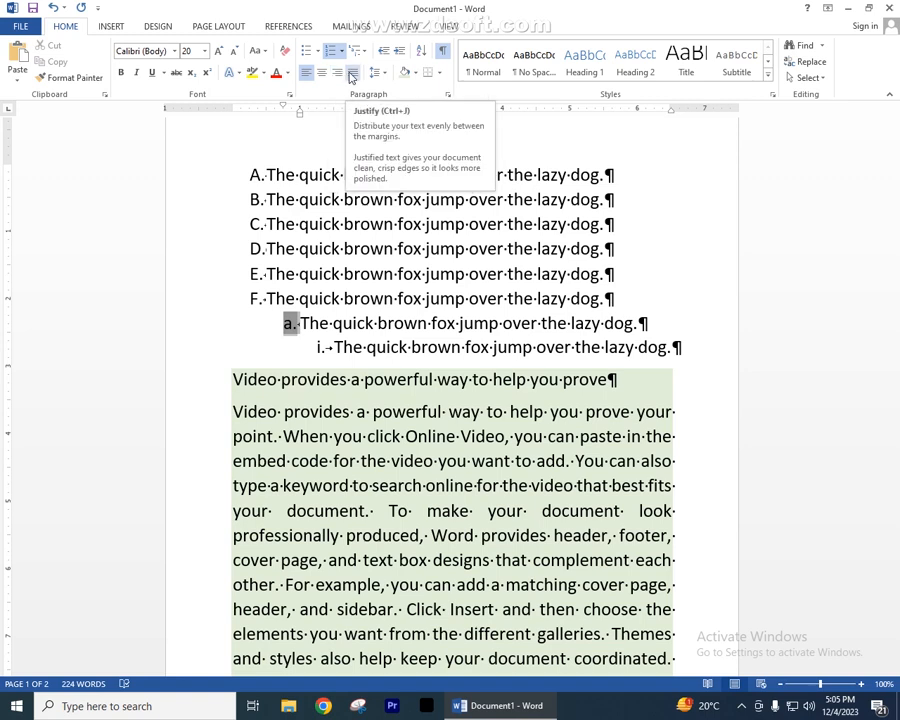
left_click(397, 298)
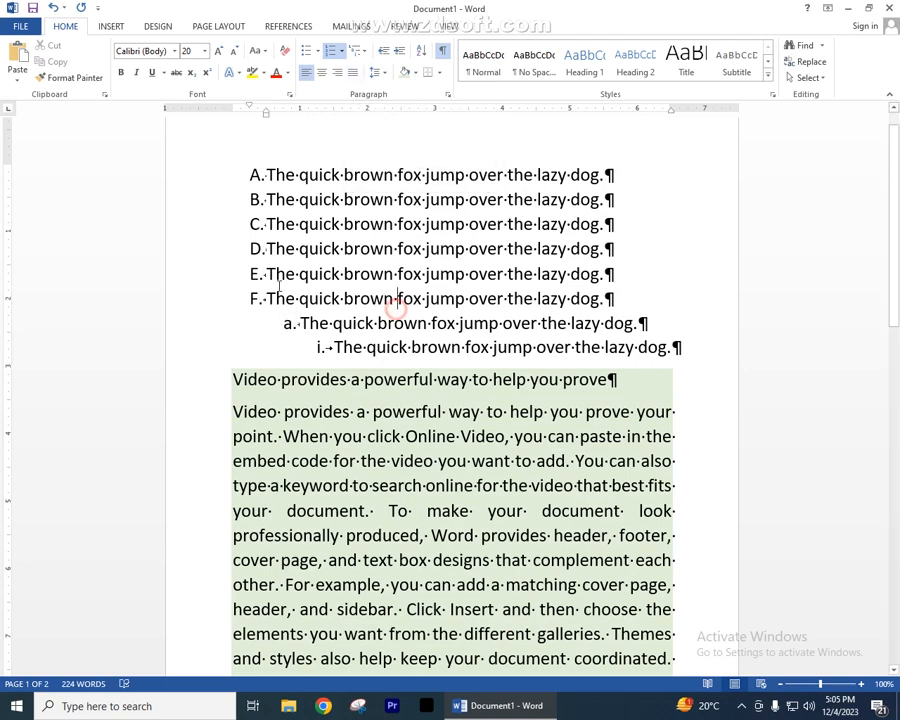
scroll(212, 393, "down", 1)
scroll(270, 390, "down", 2)
scroll(270, 390, "up", 4)
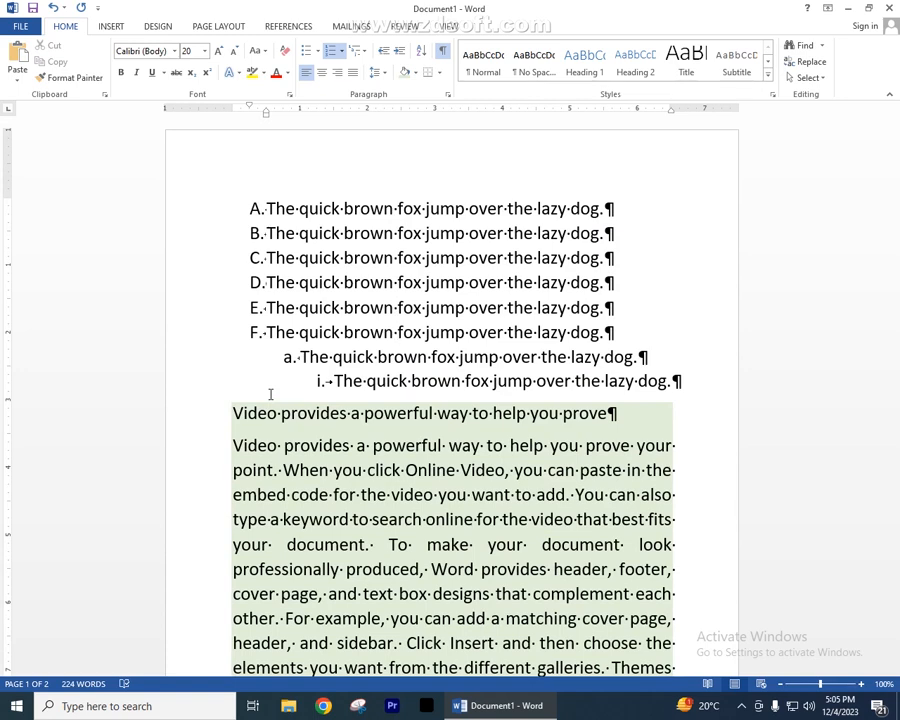
scroll(270, 394, "down", 3)
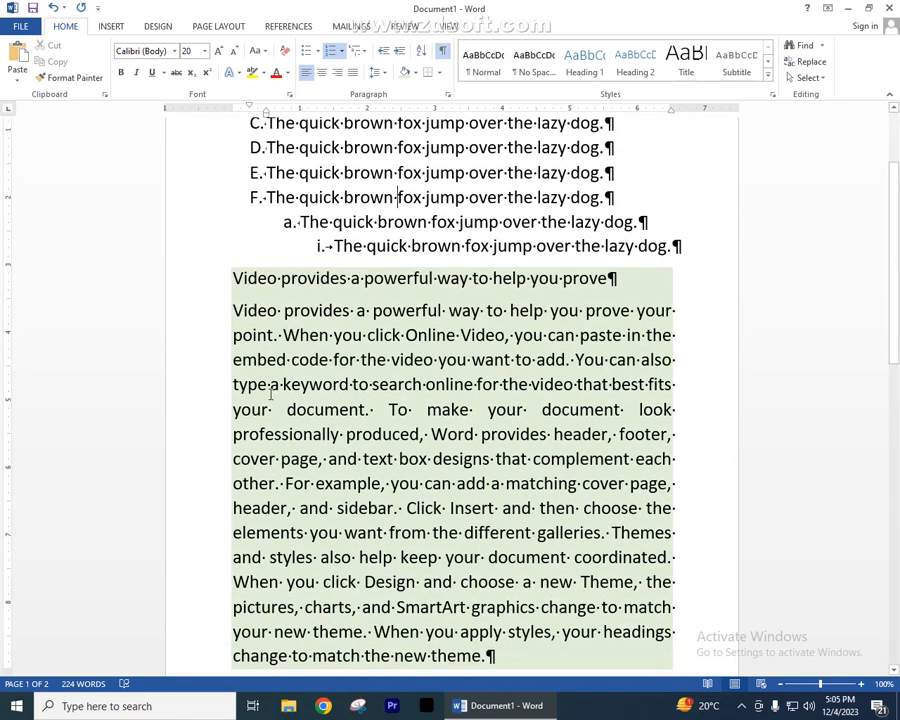